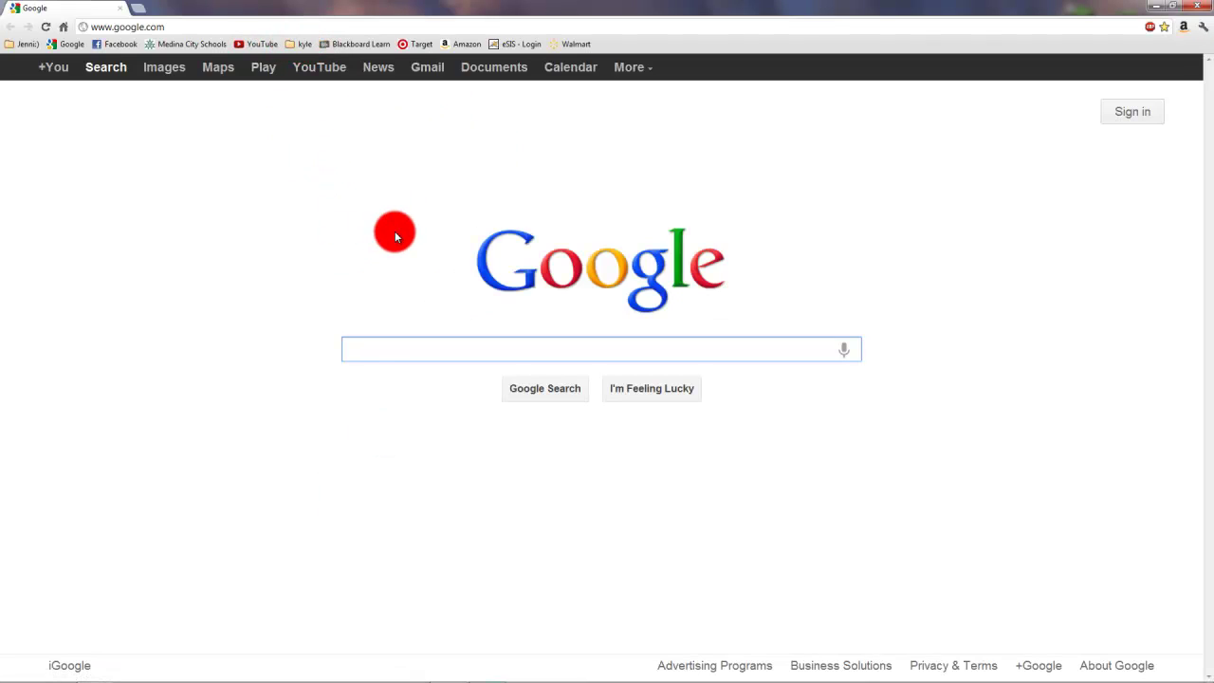
# Open the bookmarked TooManyItems in-game invedit topic on the Minecraft Forums from the kyle bookmarks
pyautogui.click(300, 45)
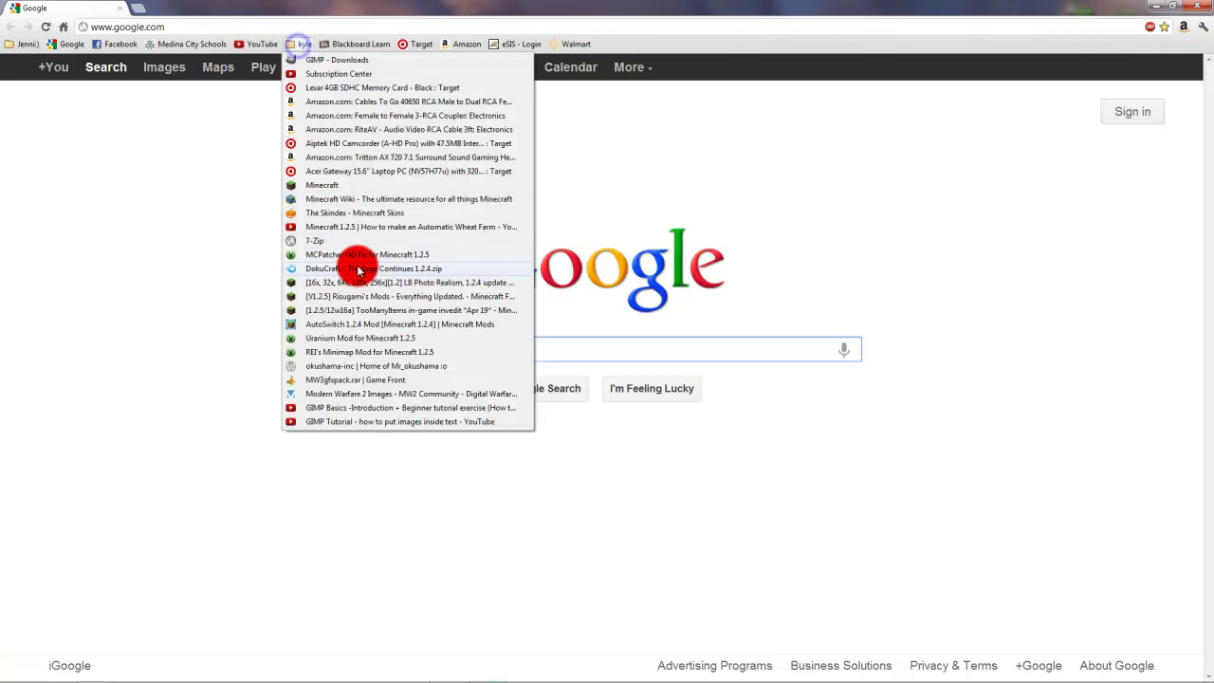
pyautogui.click(352, 312)
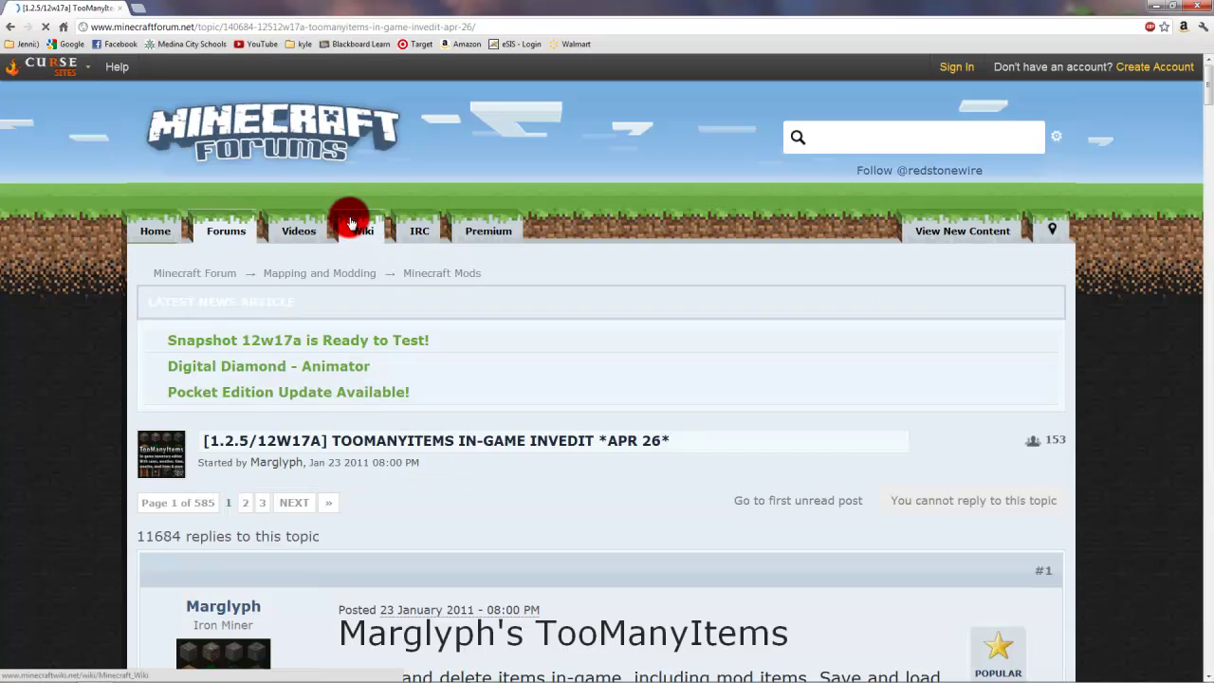
pyautogui.scroll(-13, 693, 410)
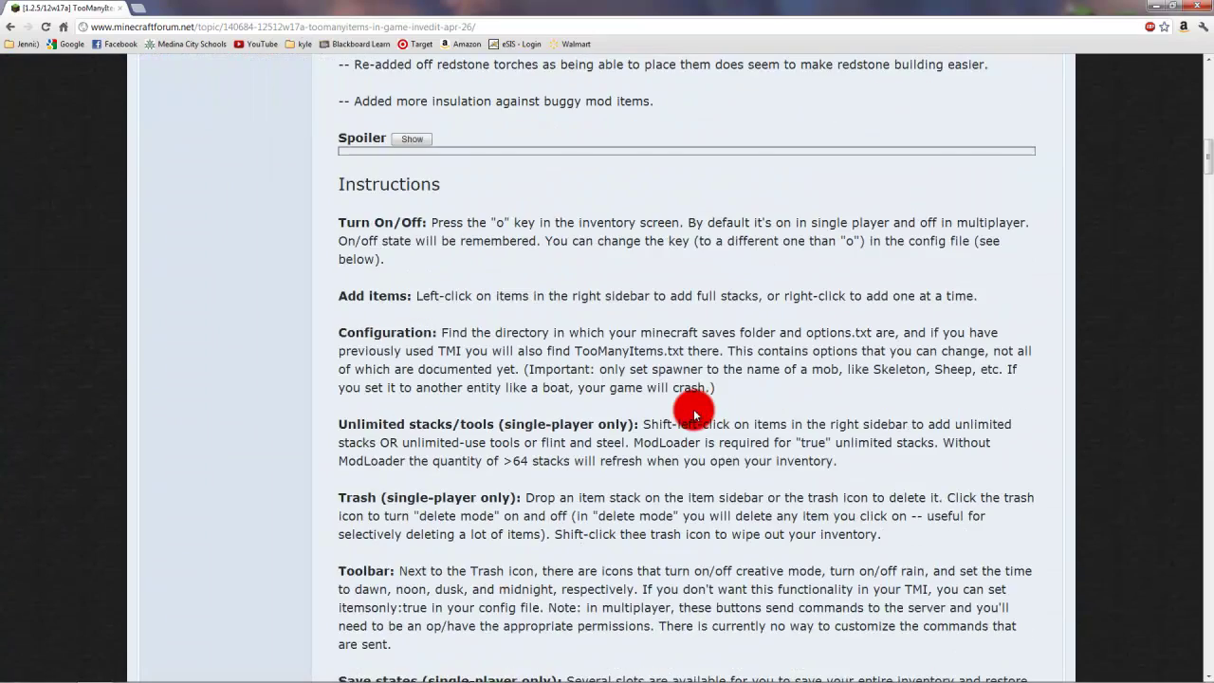
pyautogui.scroll(10, 693, 409)
pyautogui.scroll(3, 693, 410)
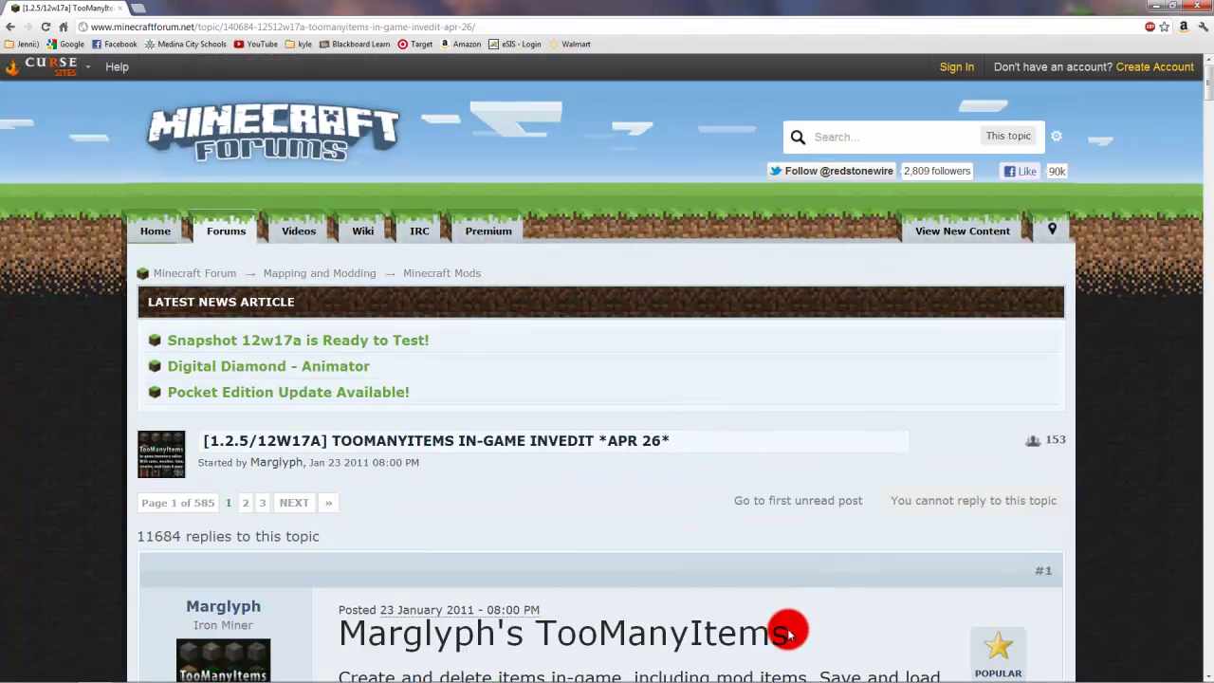
# Follow the TooManyItems download link for Minecraft 1.2.5 (2012-04-13) in the topic's first post
pyautogui.scroll(-5, 621, 441)
pyautogui.scroll(-15, 622, 441)
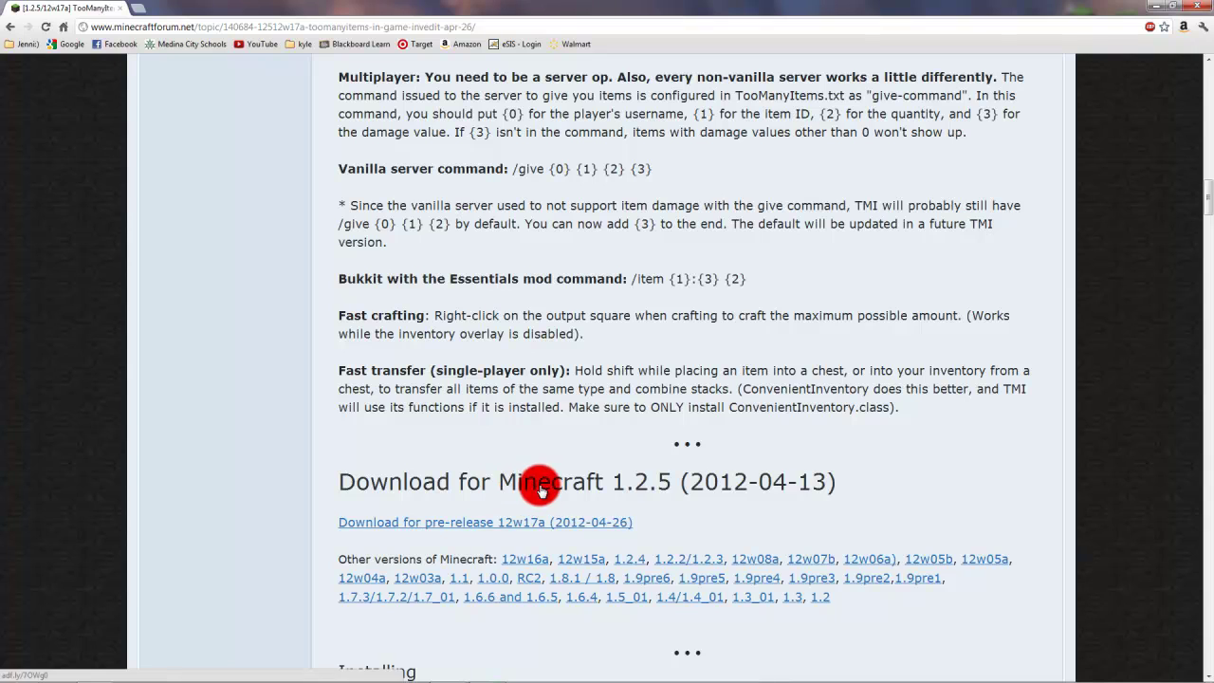
pyautogui.click(536, 487)
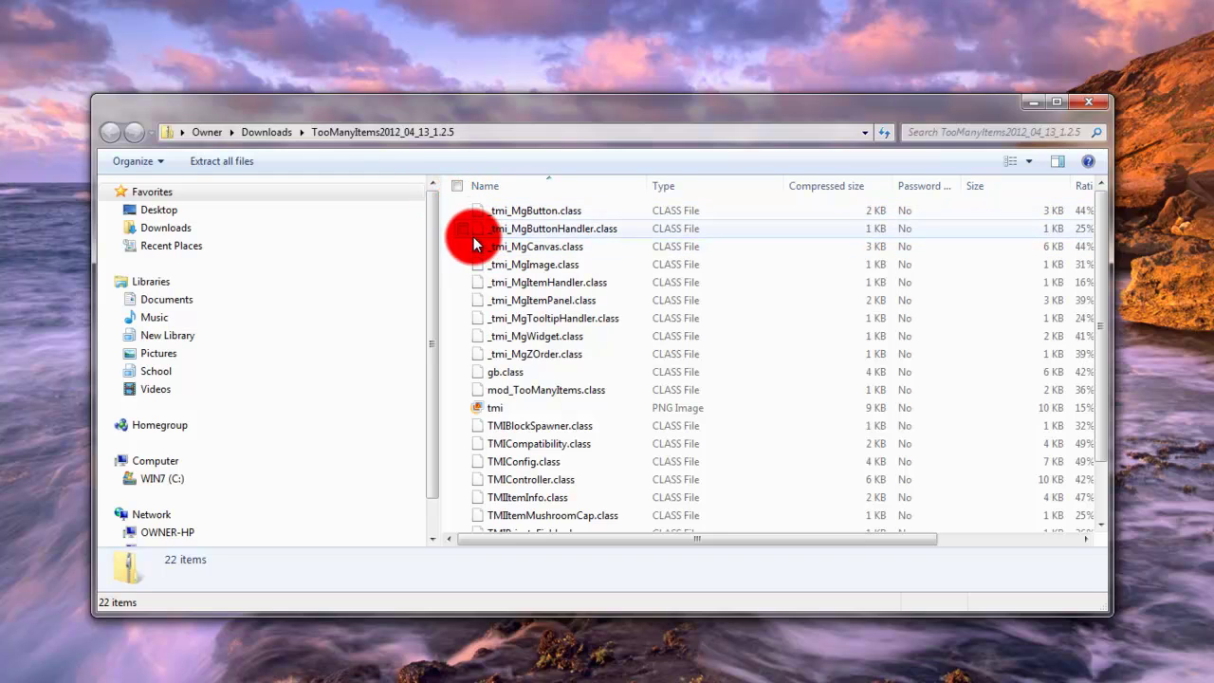
# Copy all files inside the downloaded TooManyItems2012_04_13_1.2.5 archive and close its window
pyautogui.hotkey('ctrl', 'a')
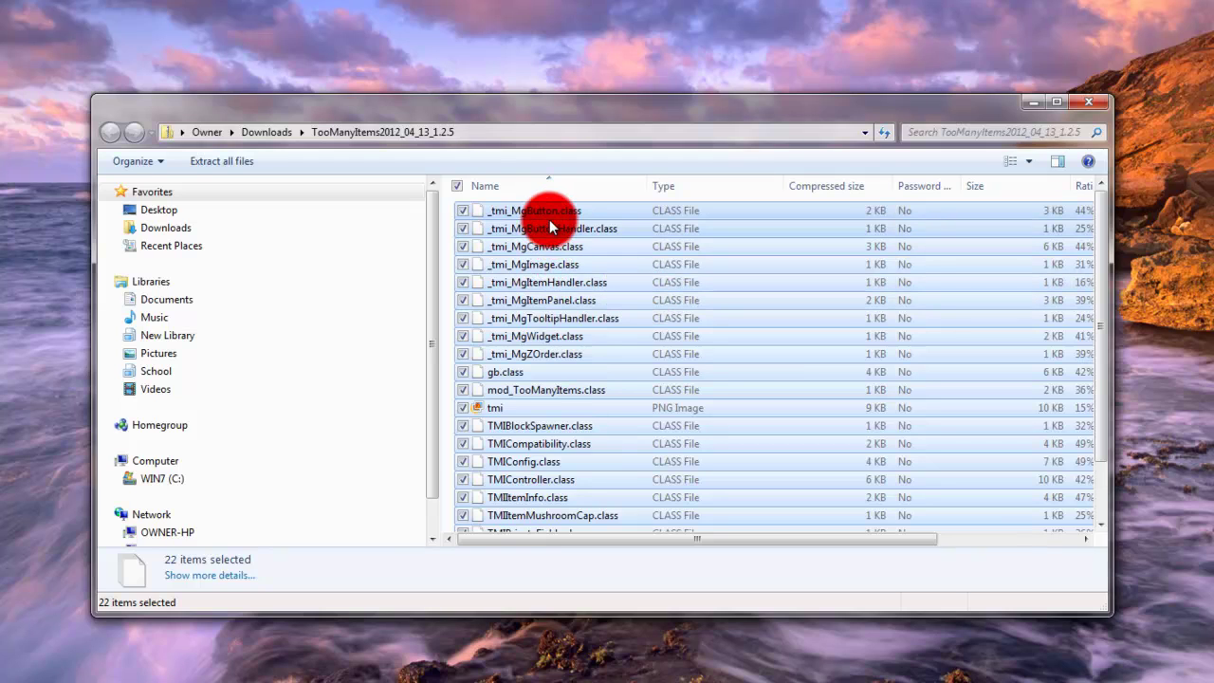
pyautogui.doubleClick(543, 214)
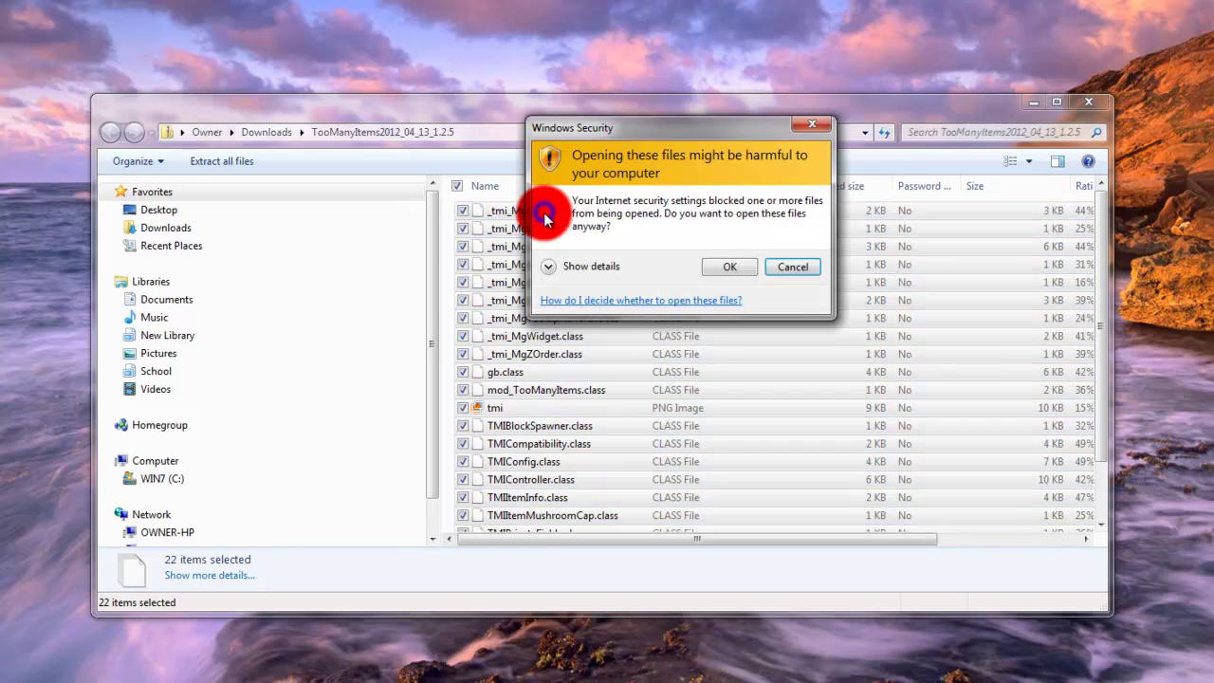
pyautogui.click(724, 269)
pyautogui.hotkey('shift', 'F10')
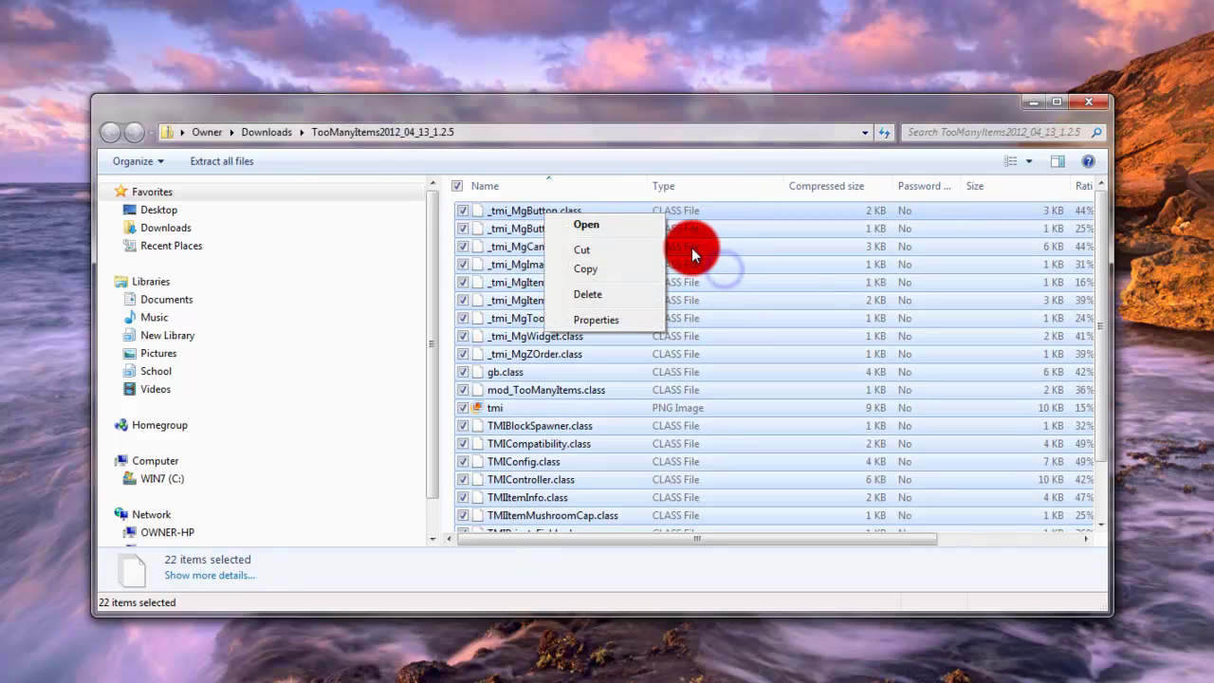
pyautogui.click(590, 269)
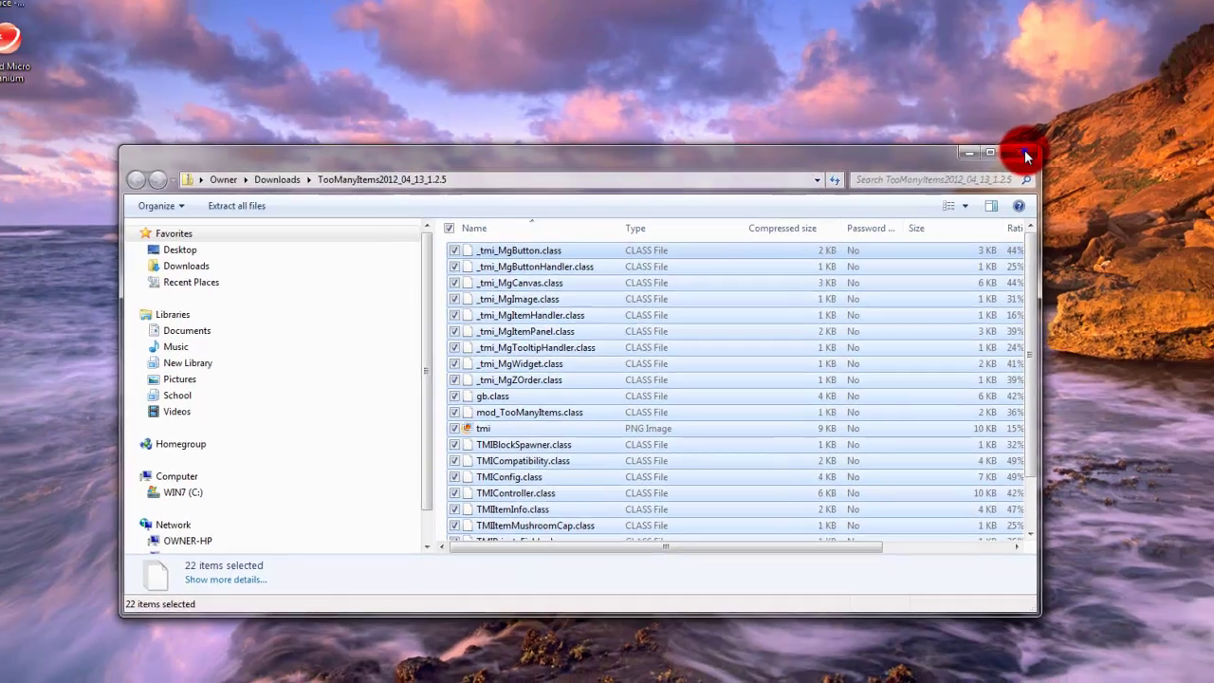
pyautogui.click(1025, 156)
# Create a new desktop folder named "Too Many Items"
pyautogui.rightClick(784, 29)
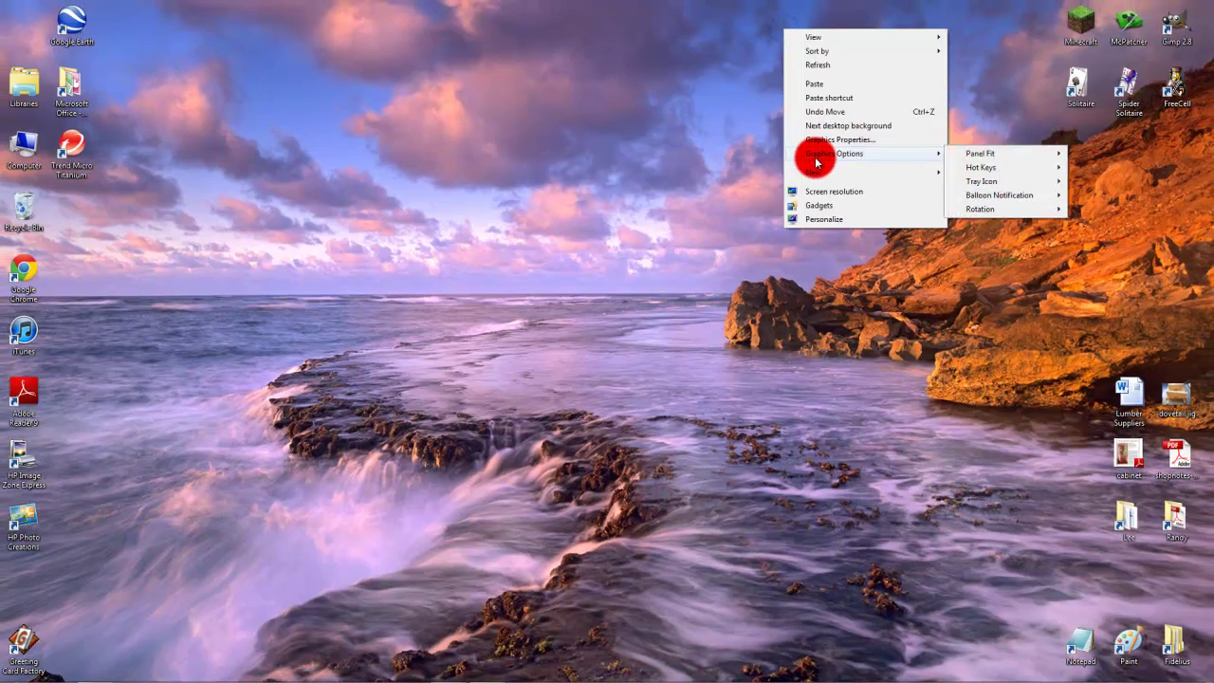
pyautogui.moveTo(815, 170)
pyautogui.click(967, 169)
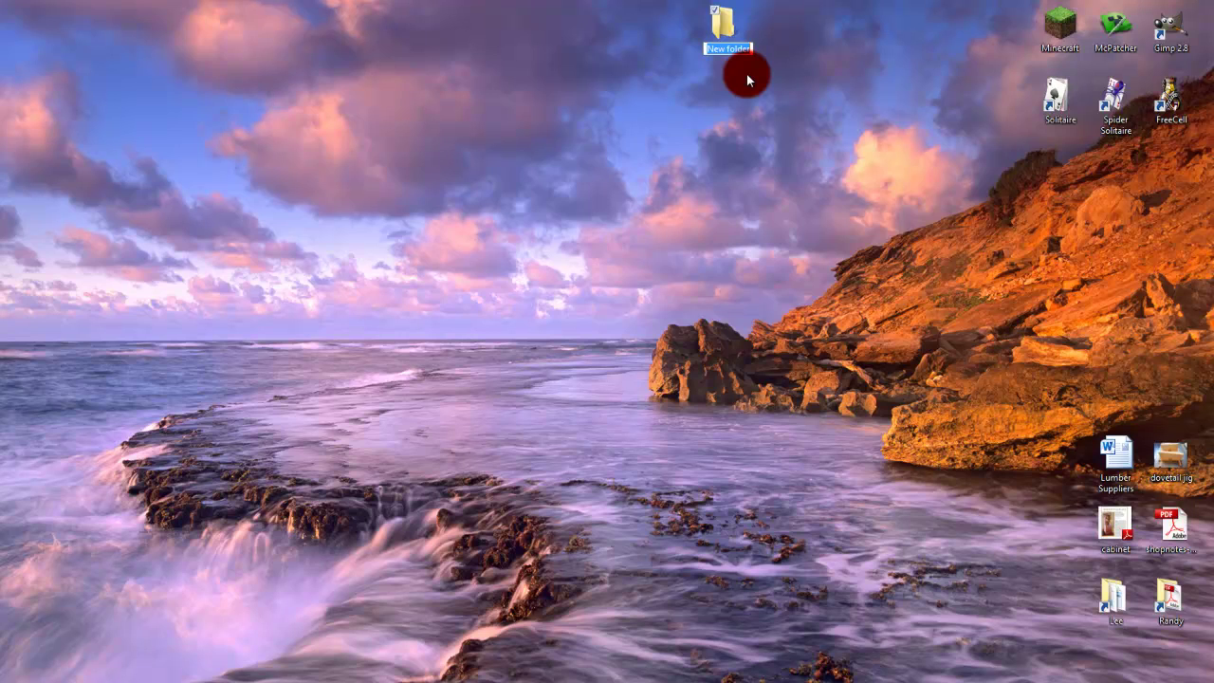
pyautogui.write('Too Many Items')
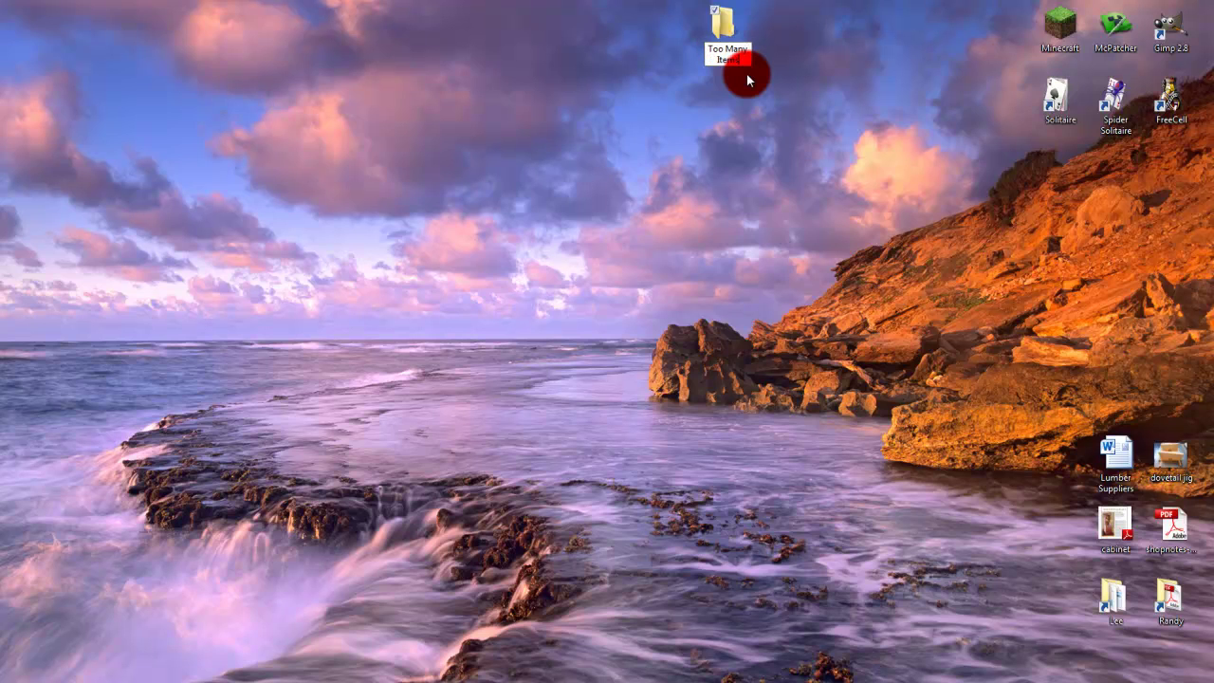
pyautogui.press('Return')
# Paste the copied mod files into the Too Many Items folder, and place the folder beside the Minecraft icon on the desktop
pyautogui.doubleClick(726, 34)
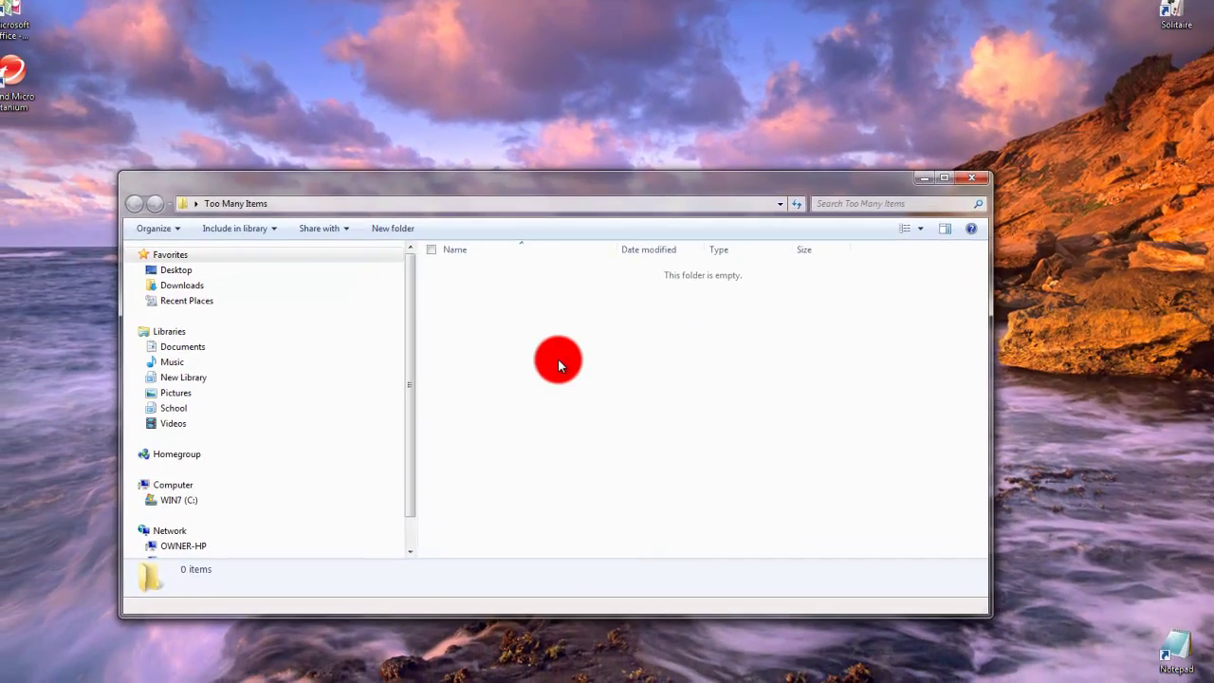
pyautogui.rightClick(559, 361)
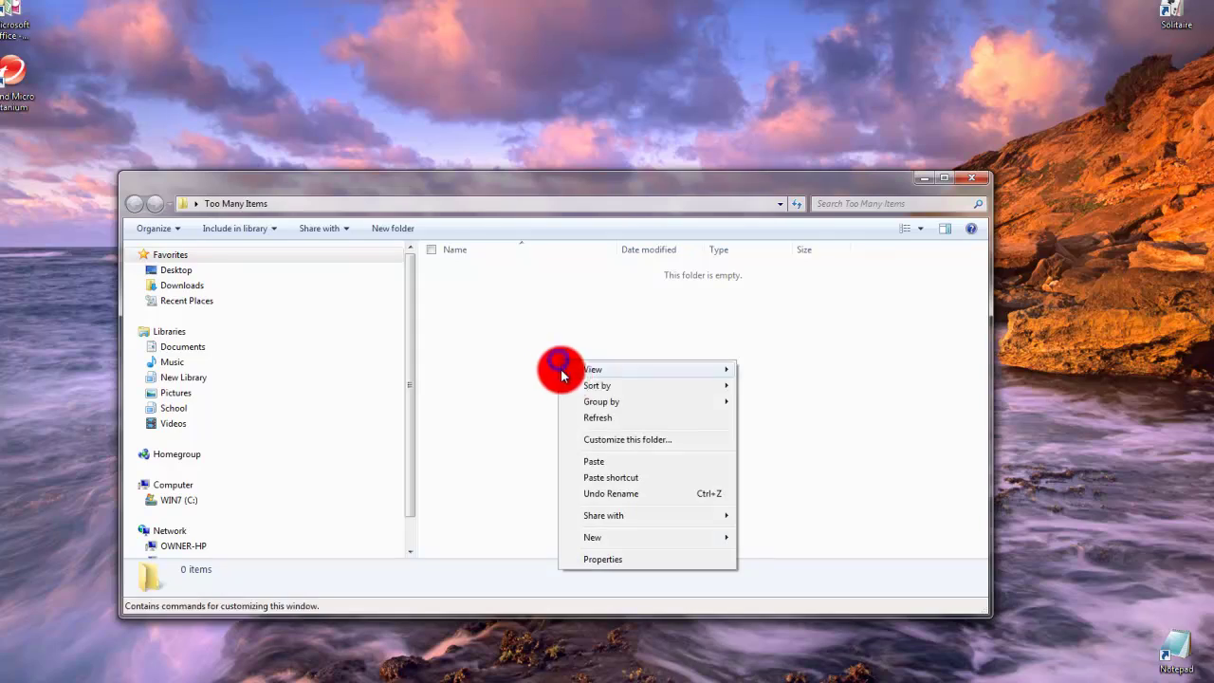
pyautogui.click(593, 461)
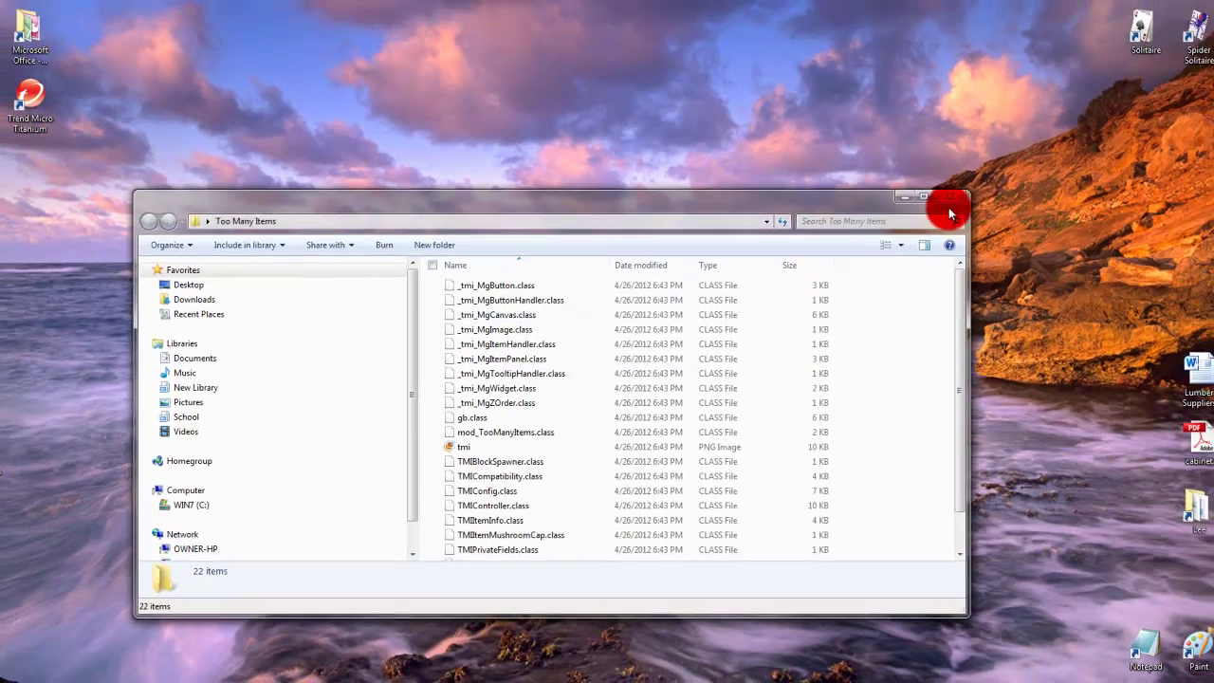
pyautogui.click(971, 178)
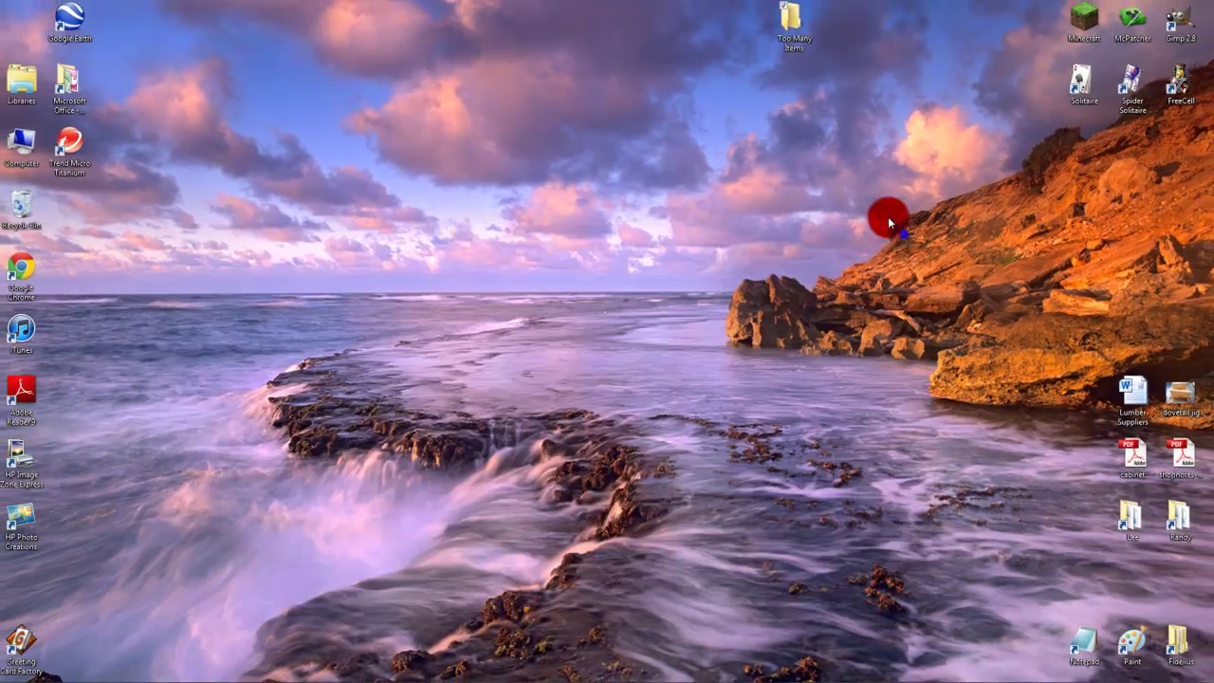
pyautogui.moveTo(790, 38); pyautogui.dragTo(1030, 36)
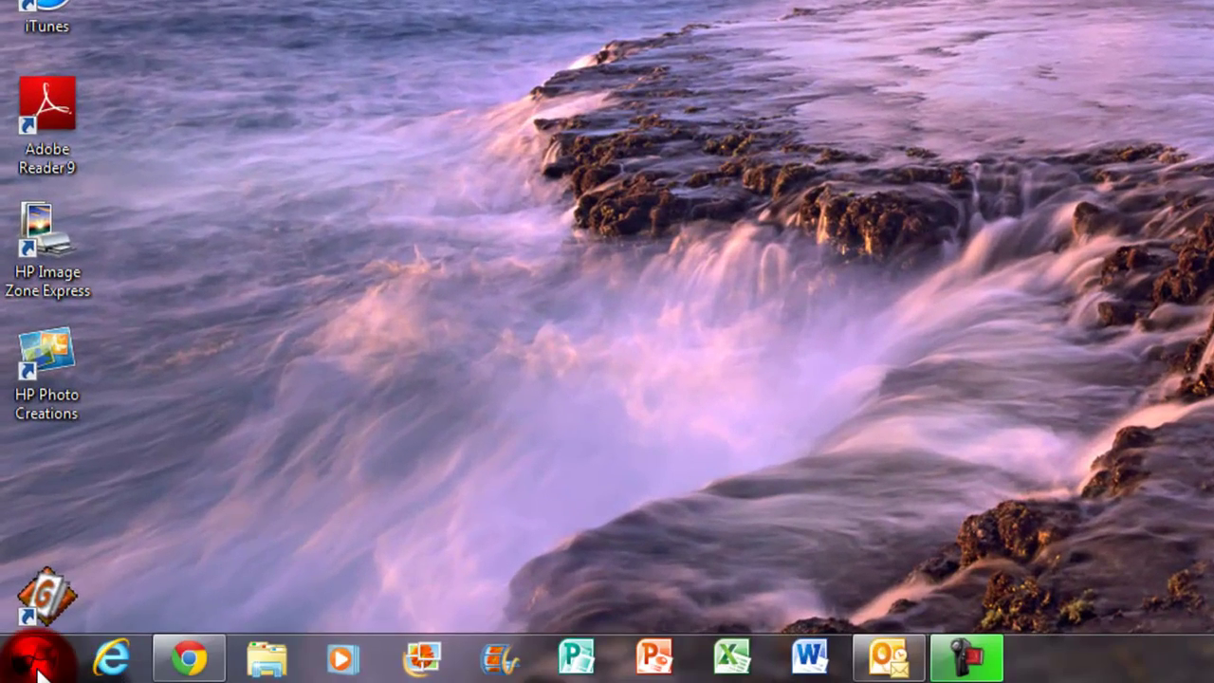
# Open the Roaming folder through %appdata% and go to the bin folder inside .minecraft
pyautogui.click(38, 670)
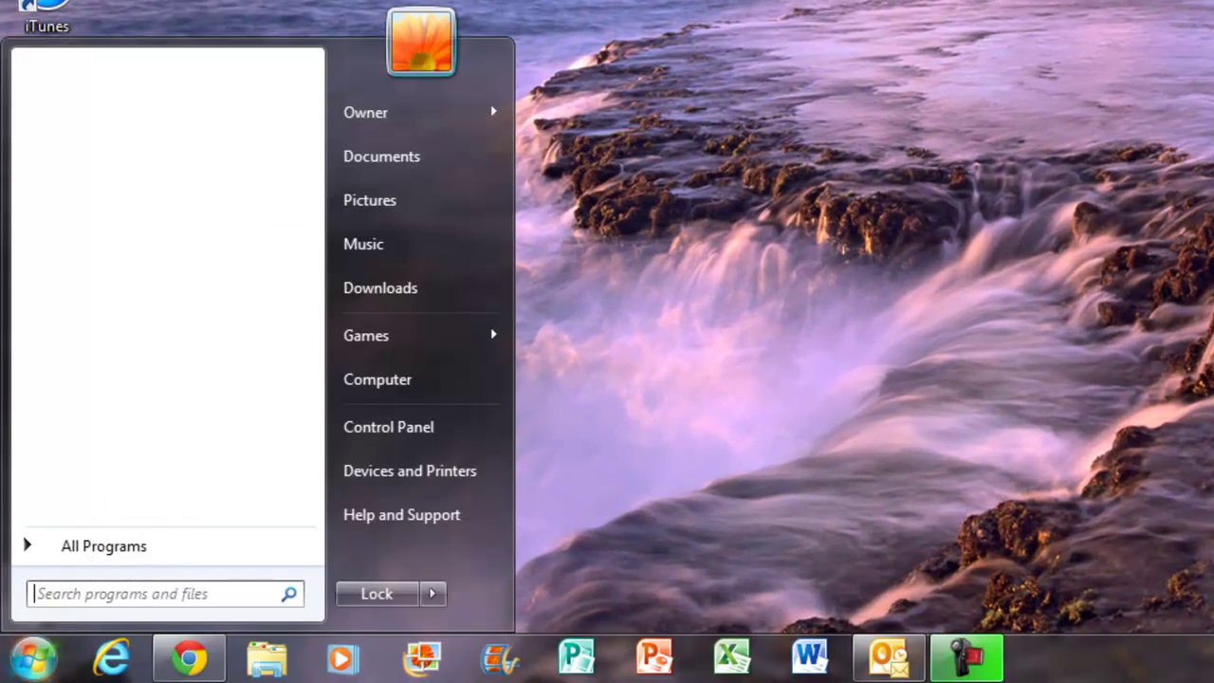
pyautogui.write('%app')
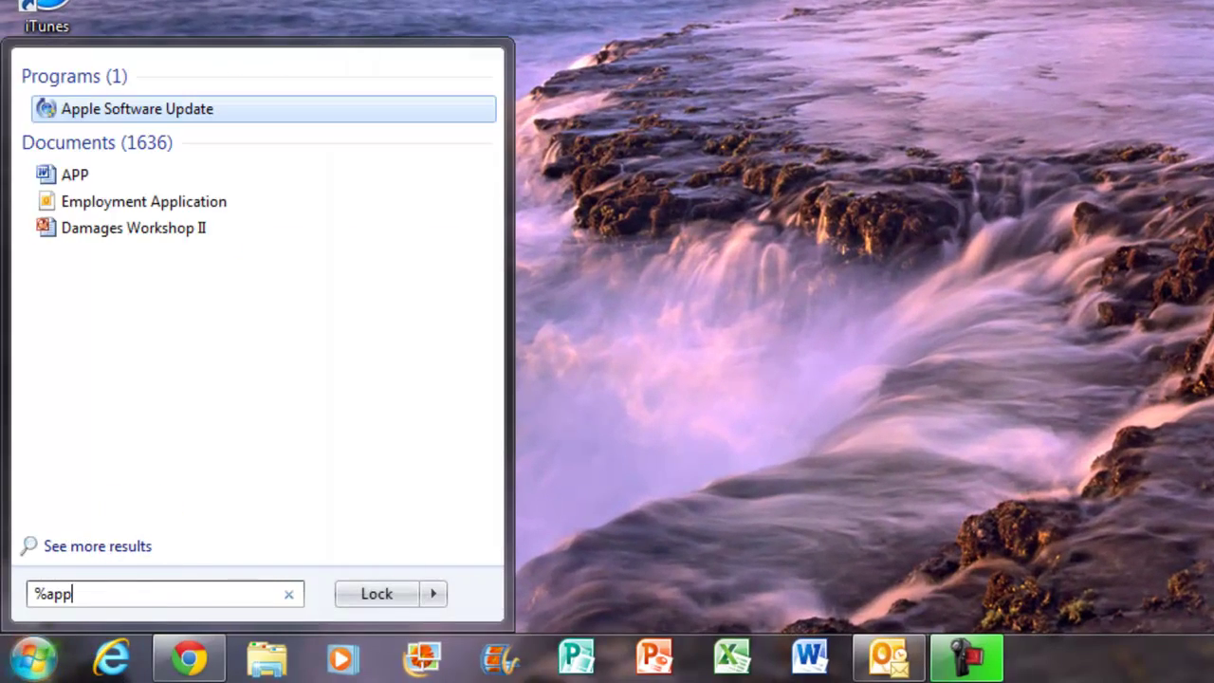
pyautogui.write('data%')
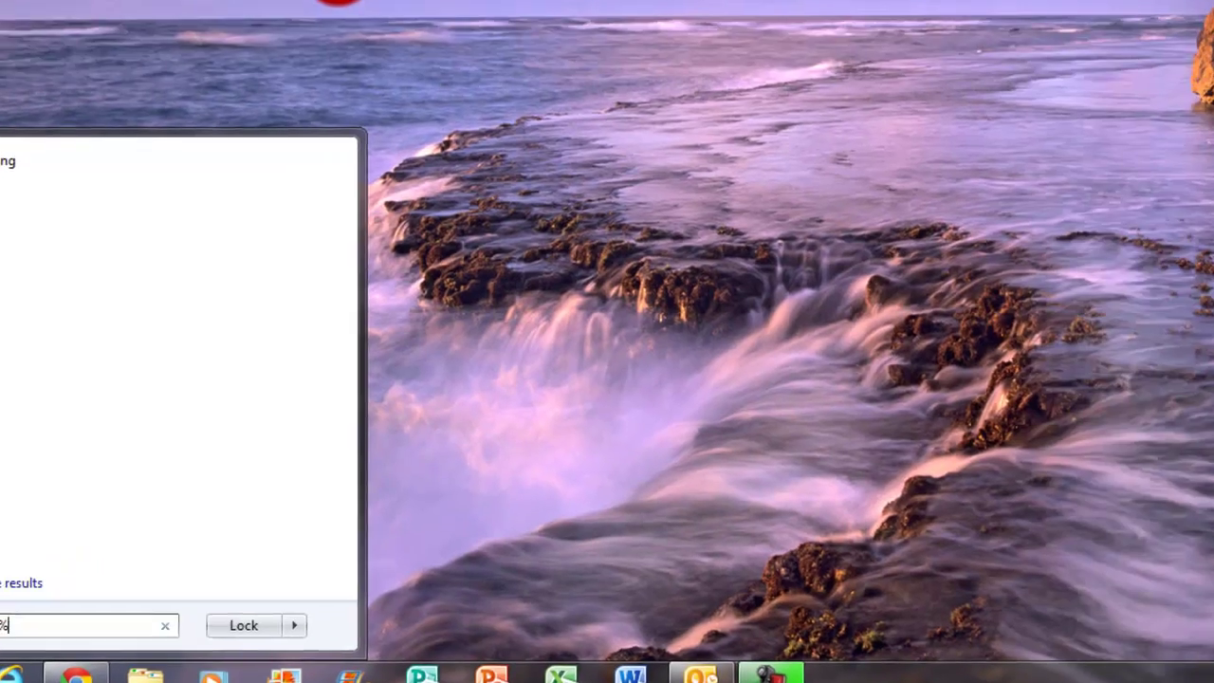
pyautogui.click(91, 73)
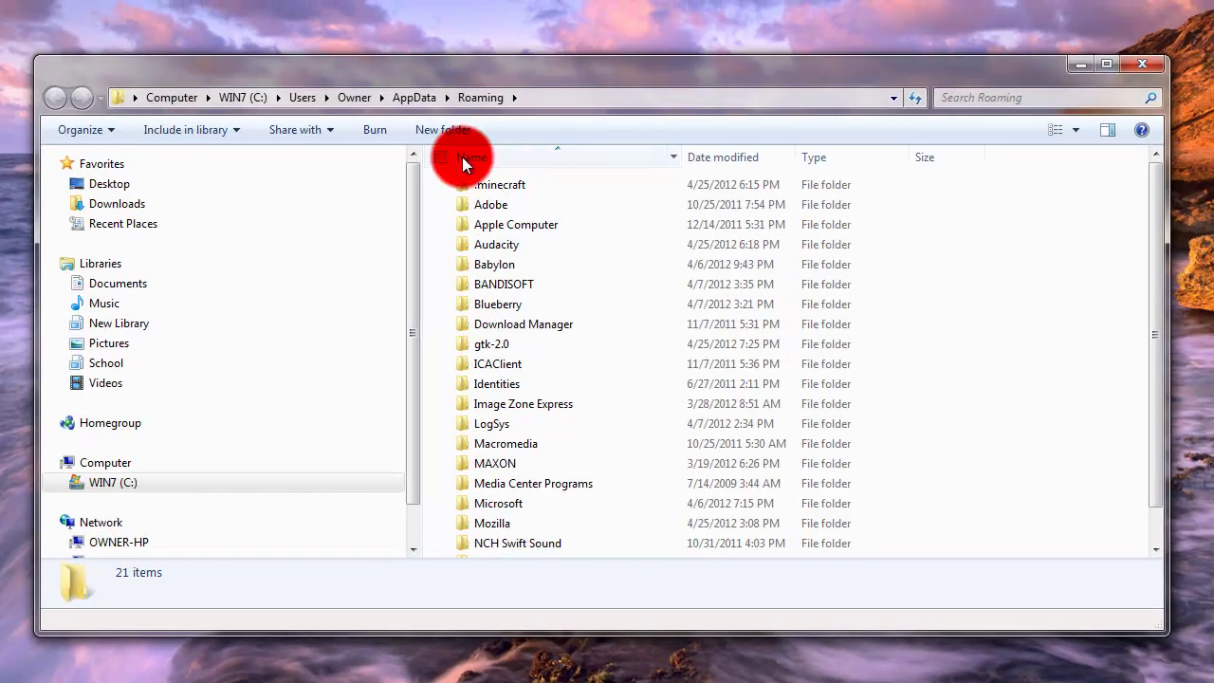
pyautogui.doubleClick(509, 180)
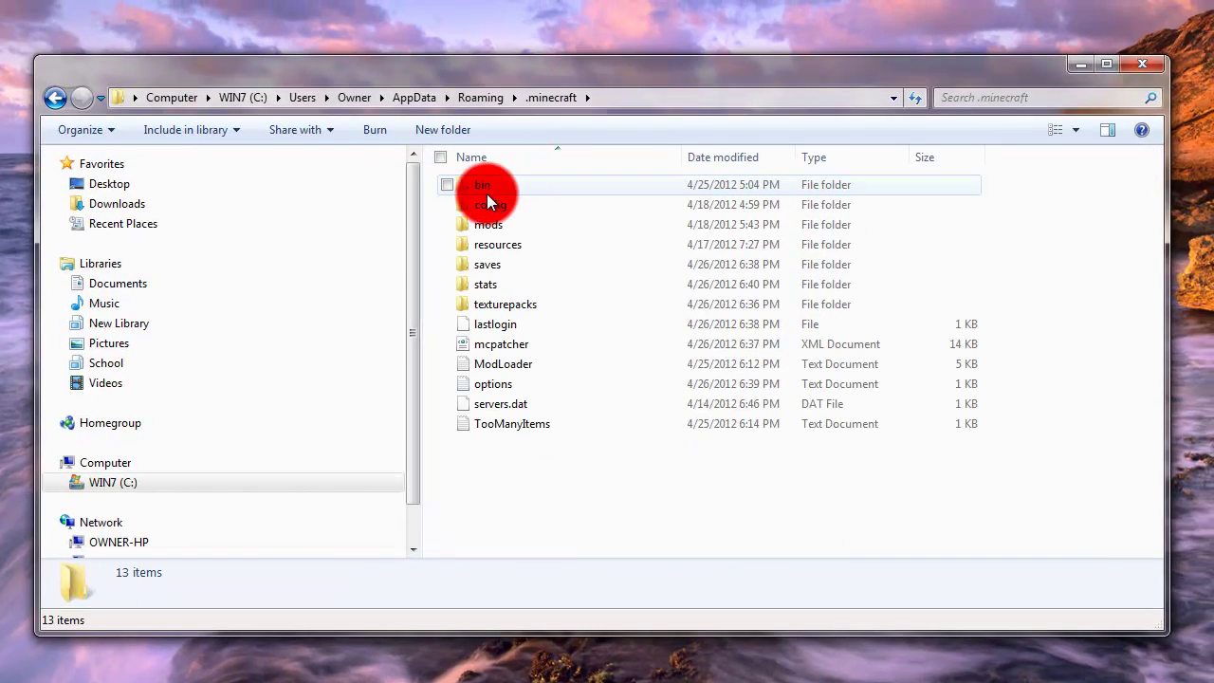
pyautogui.doubleClick(489, 187)
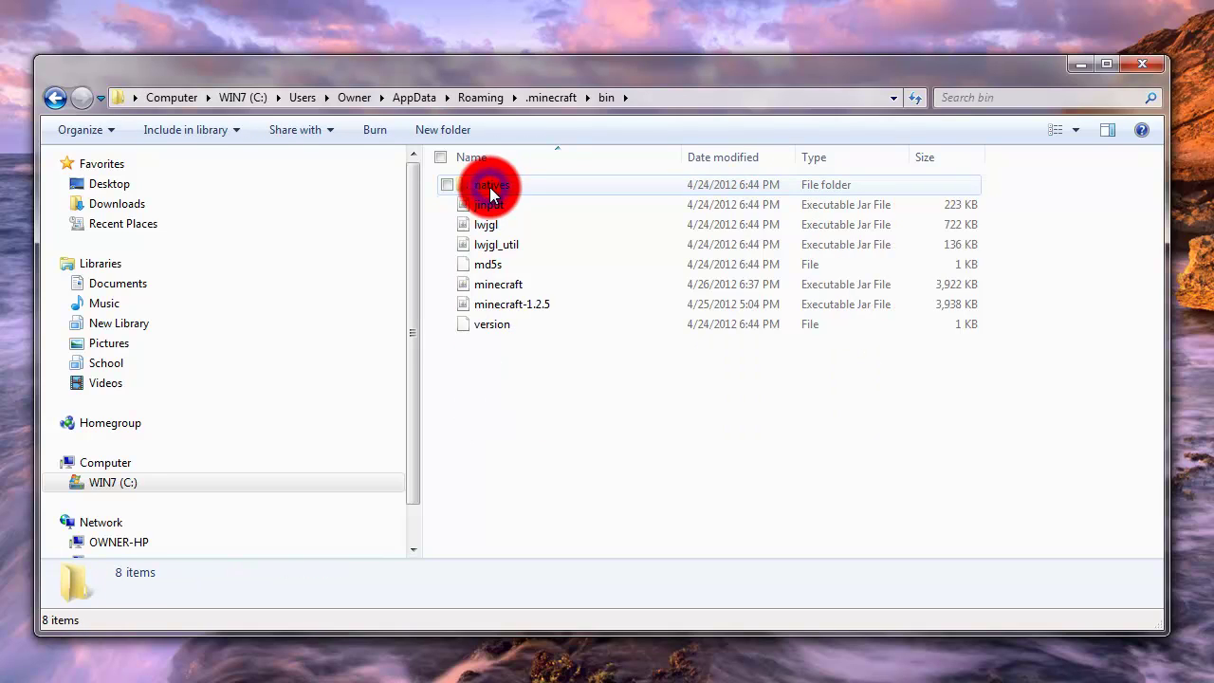
pyautogui.click(521, 287)
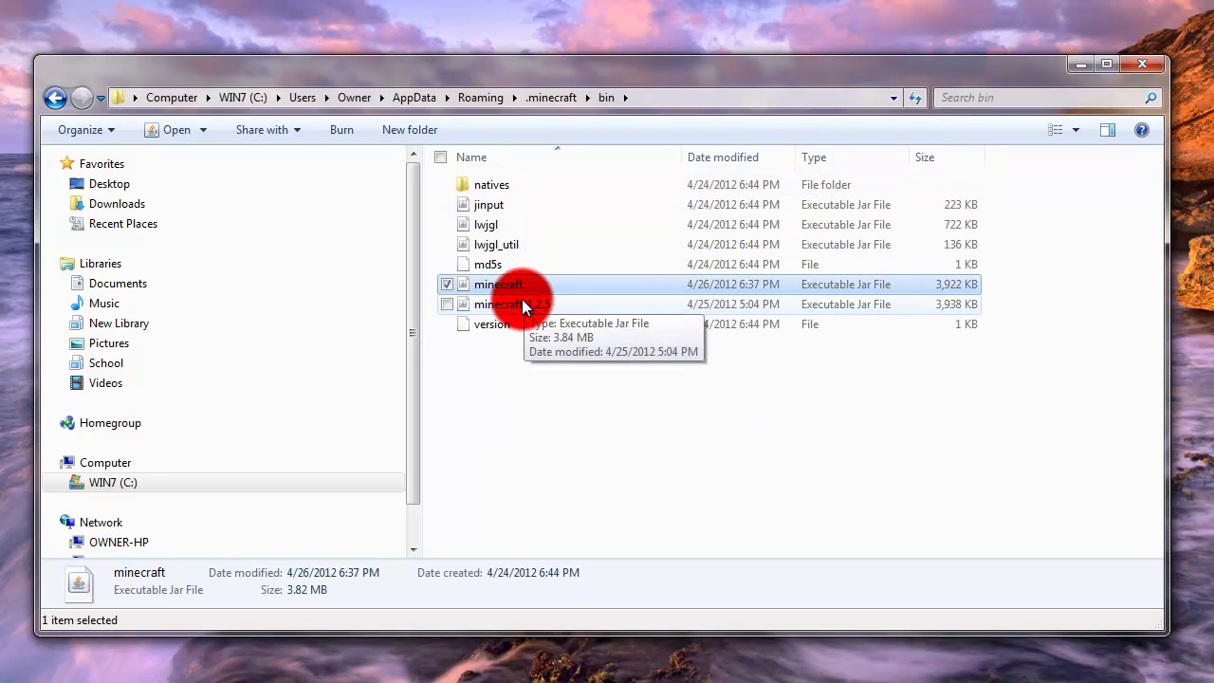
pyautogui.keyDown('ctrl'); pyautogui.click(522, 302); pyautogui.keyUp('ctrl')
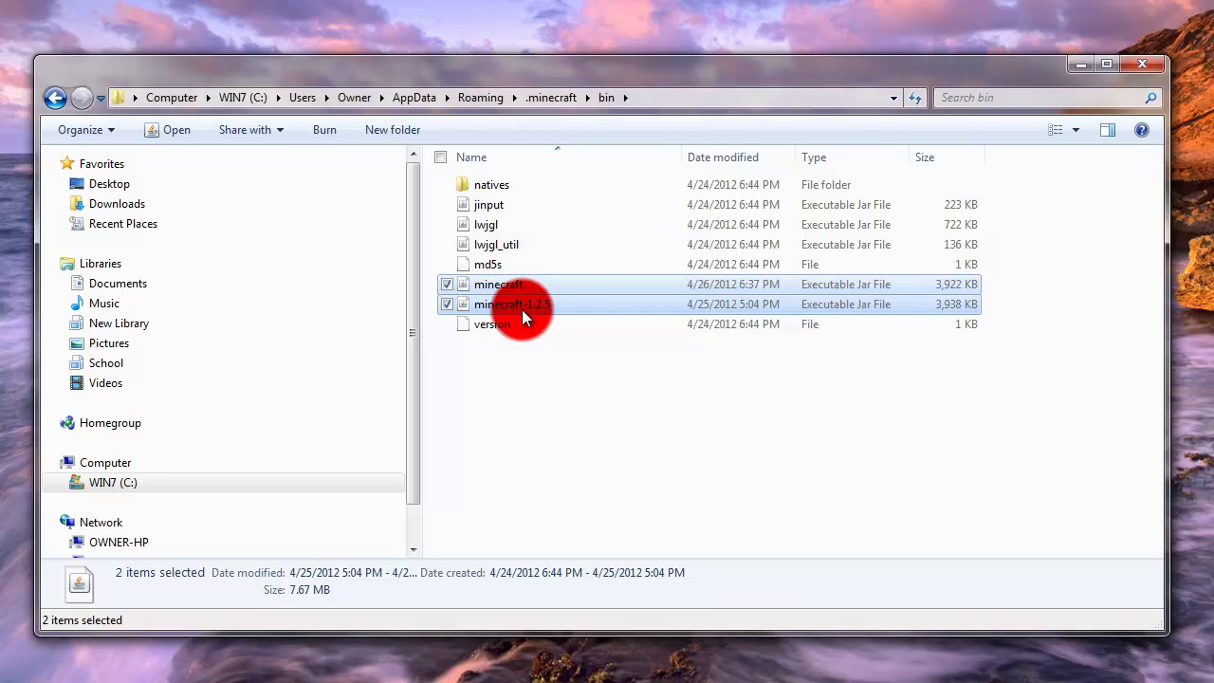
pyautogui.click(570, 342)
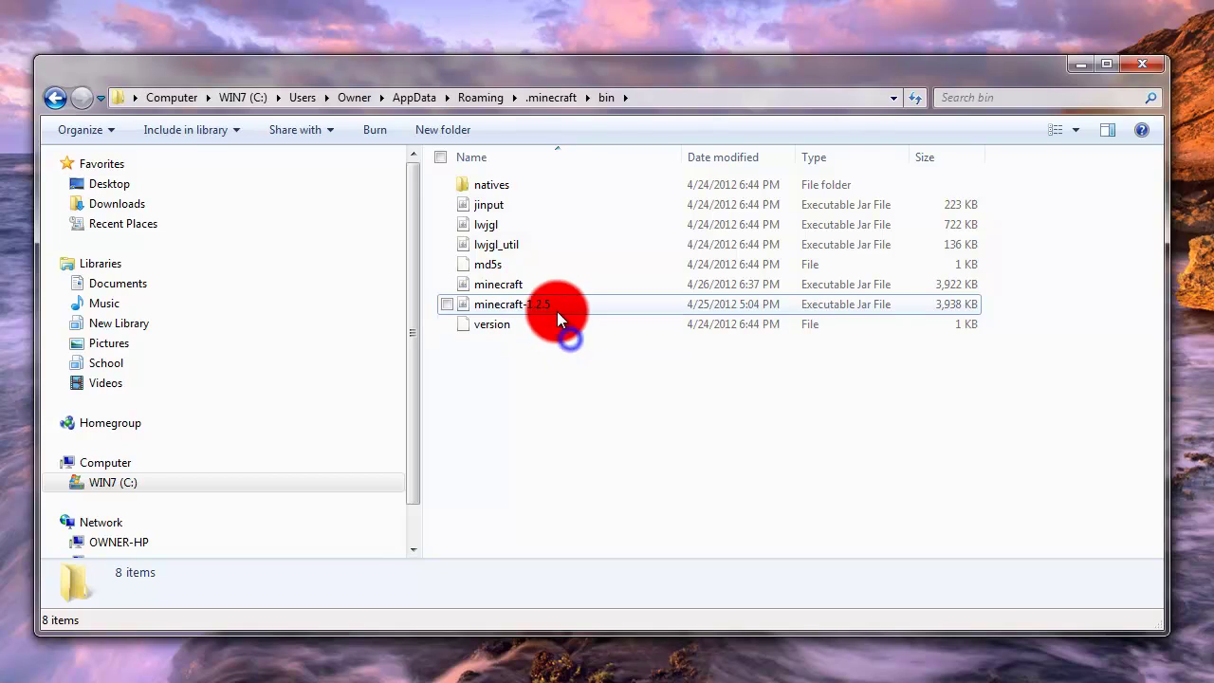
# Open the minecraft jar file from the bin folder as an archive in 7-Zip and reposition its window
pyautogui.click(518, 282)
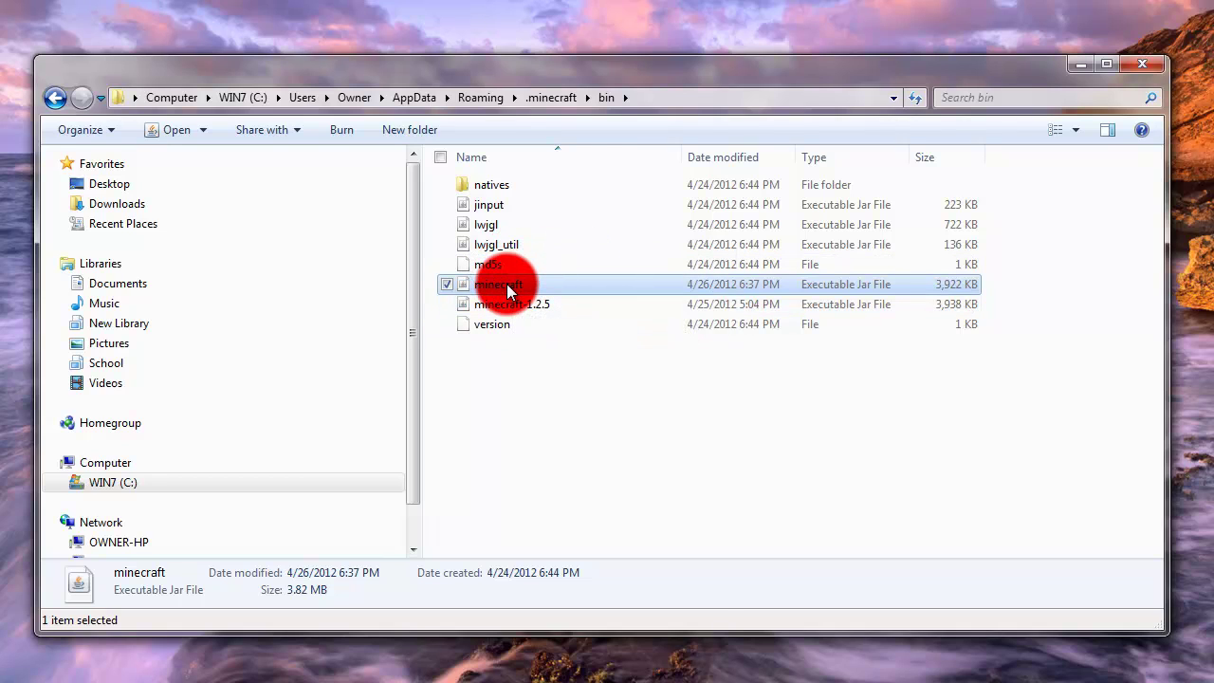
pyautogui.rightClick(509, 291)
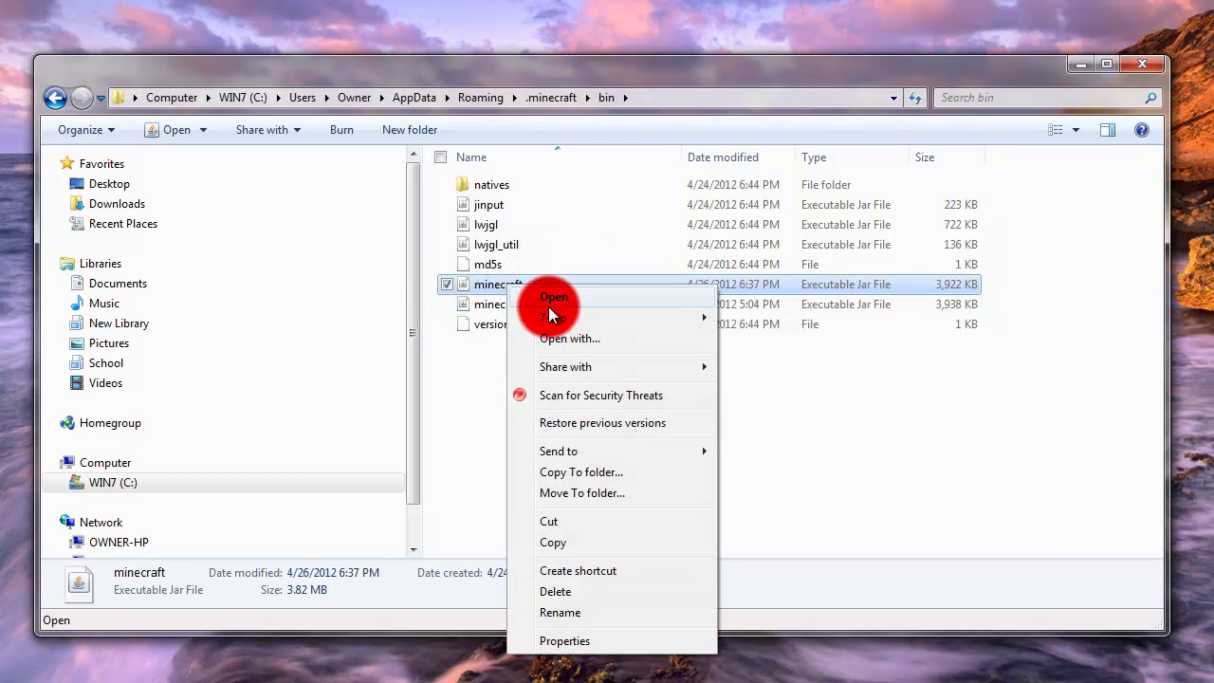
pyautogui.moveTo(553, 318)
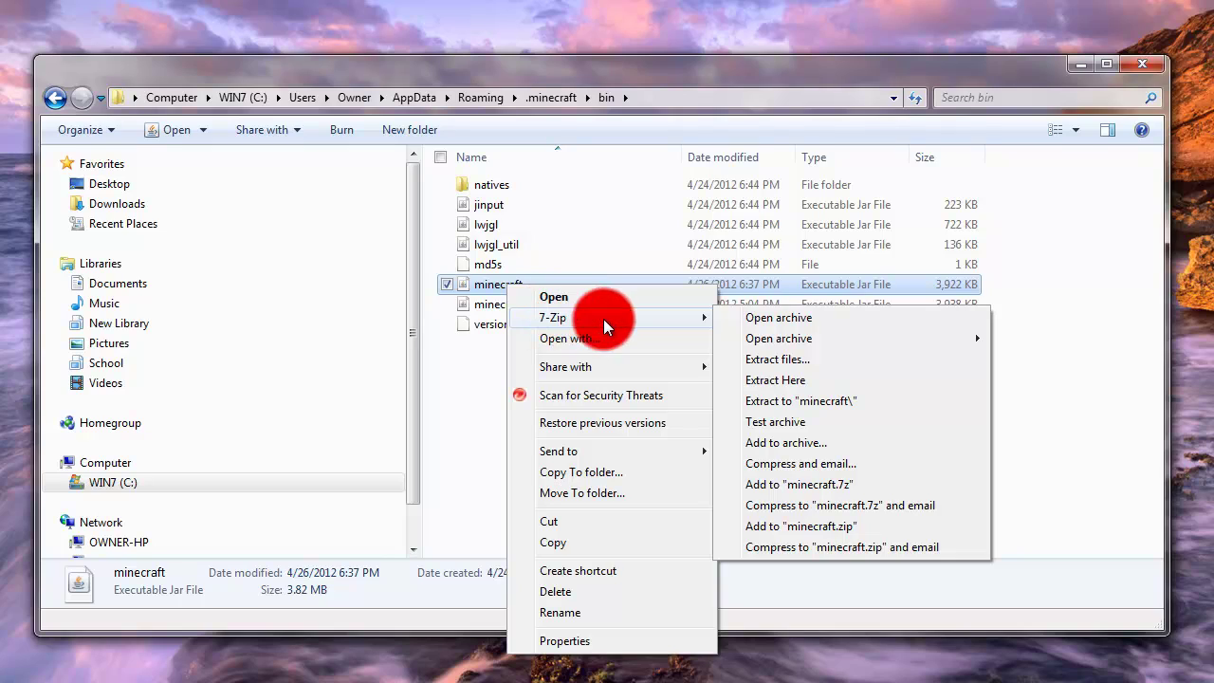
pyautogui.click(783, 318)
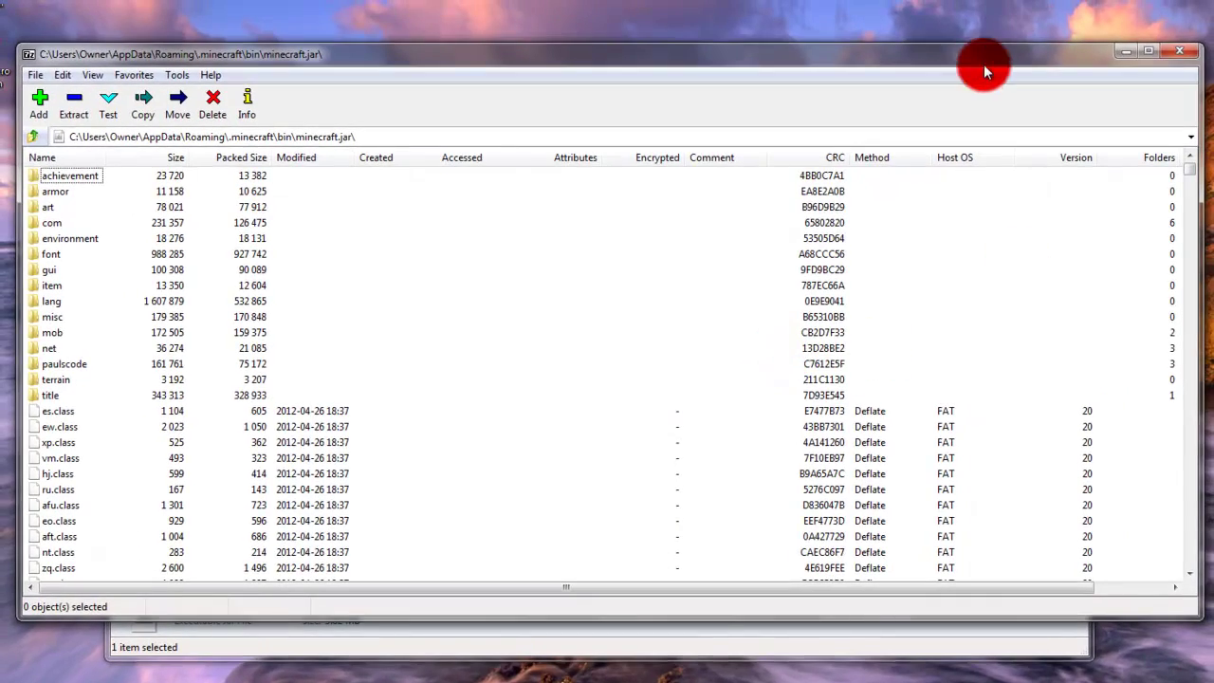
pyautogui.moveTo(952, 55); pyautogui.dragTo(929, 314)
pyautogui.click(1065, 167)
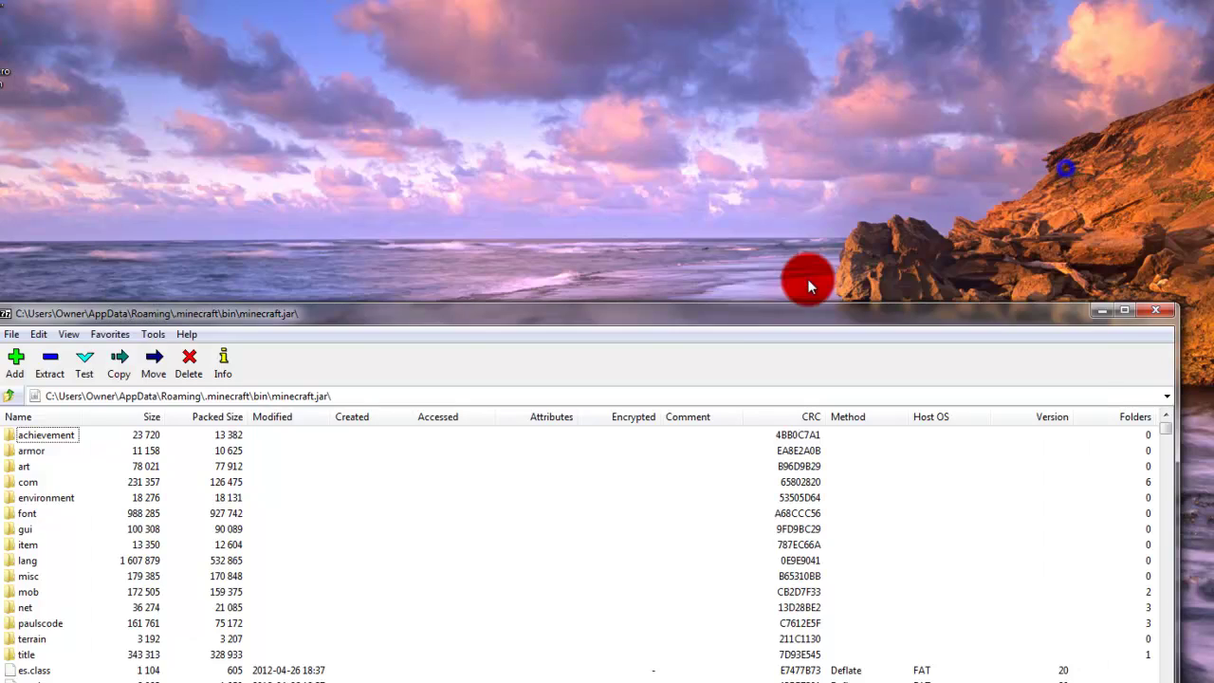
pyautogui.moveTo(750, 312); pyautogui.dragTo(776, 24)
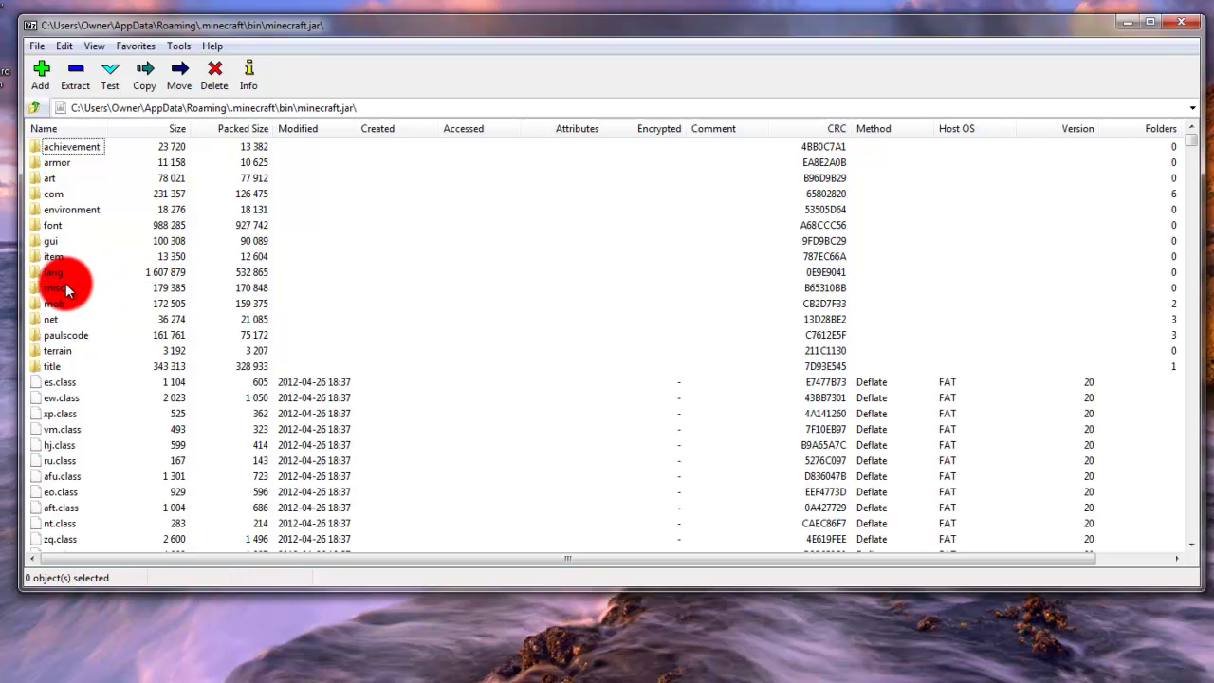
pyautogui.click(47, 211)
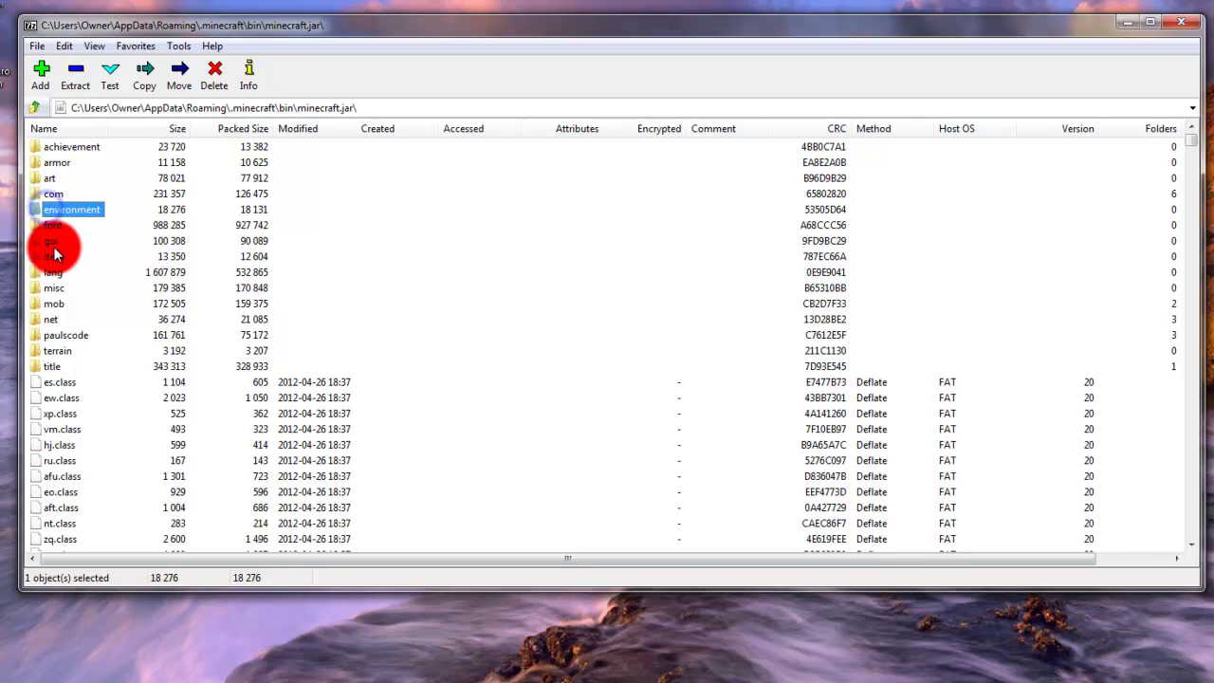
pyautogui.click(48, 242)
pyautogui.click(49, 277)
pyautogui.click(50, 288)
pyautogui.click(109, 289)
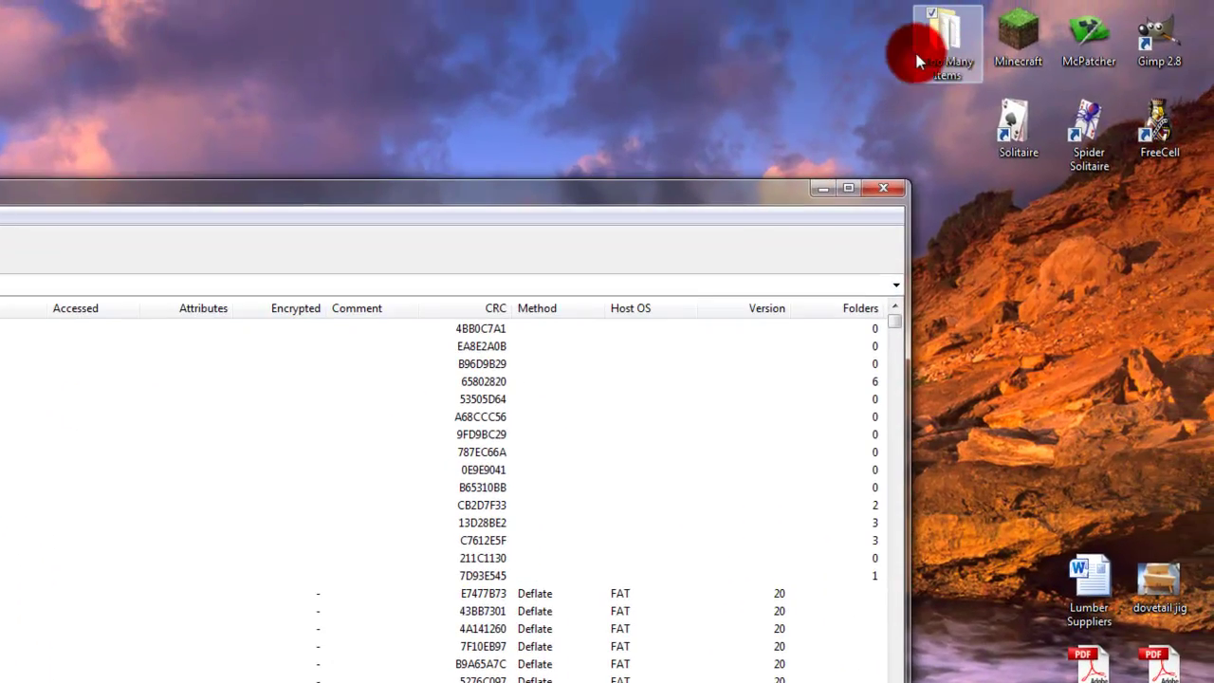
# Copy all the files from the desktop Too Many Items folder into the open minecraft.jar archive and accept the copy
pyautogui.click(941, 66)
pyautogui.doubleClick(942, 67)
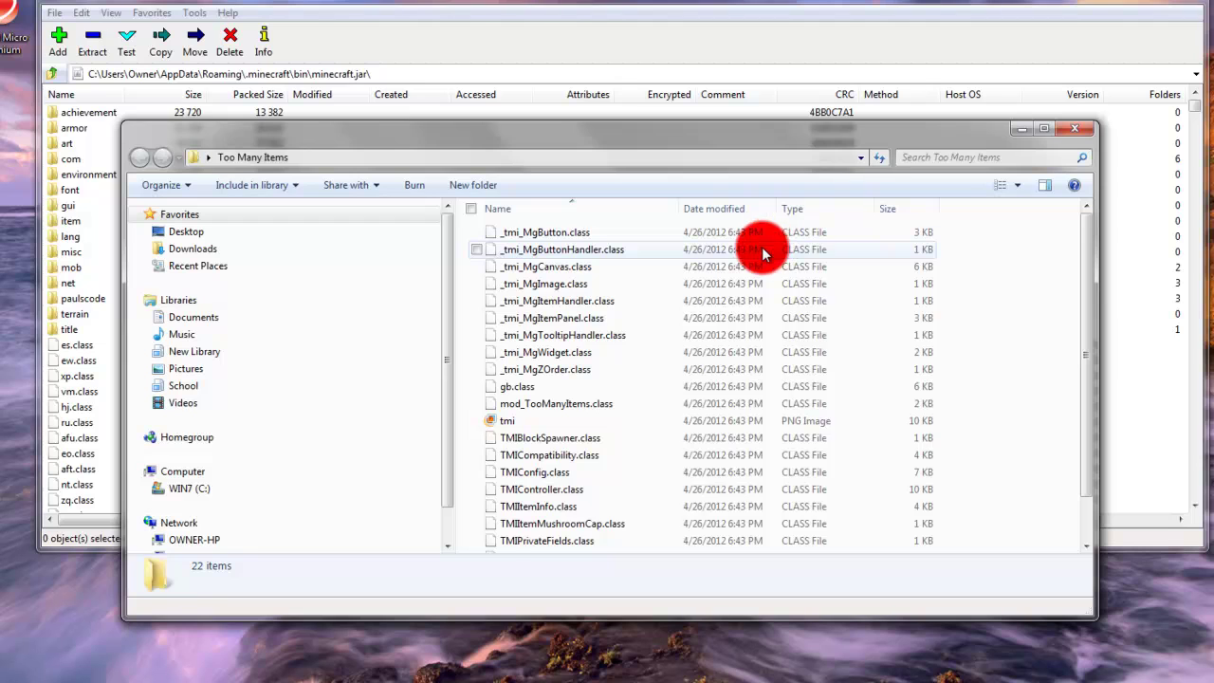
pyautogui.hotkey('ctrl', 'a')
pyautogui.moveTo(598, 152); pyautogui.dragTo(599, 371)
pyautogui.moveTo(589, 468); pyautogui.dragTo(462, 204)
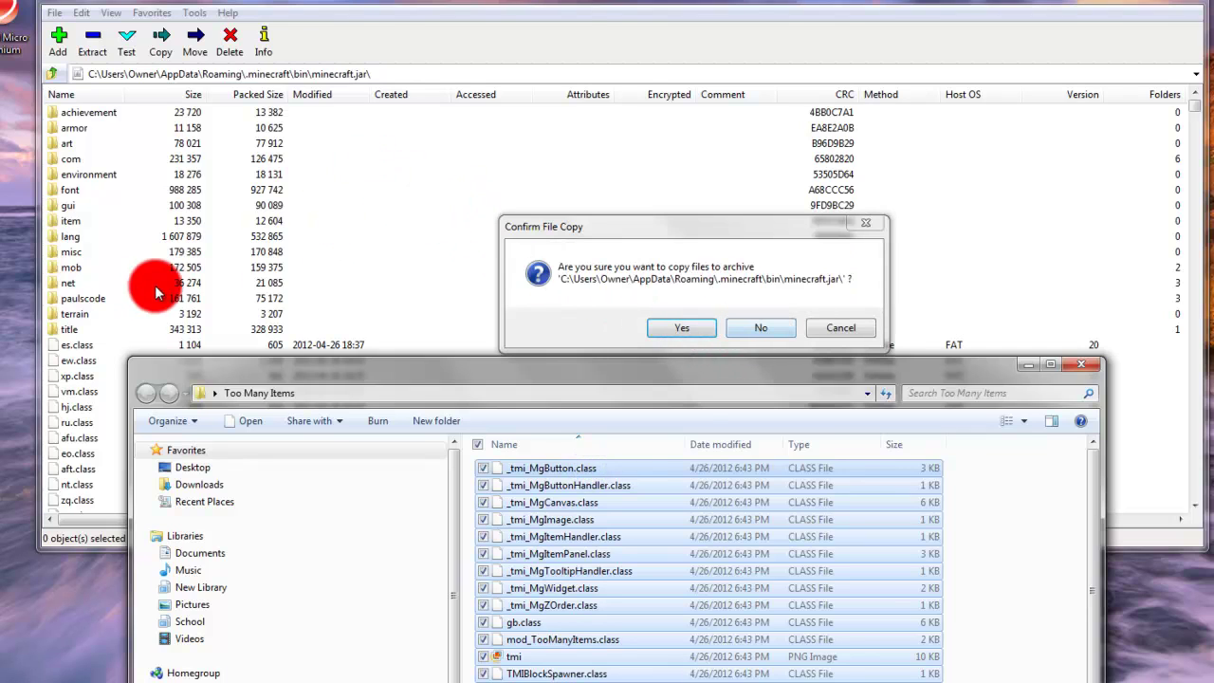
pyautogui.click(673, 324)
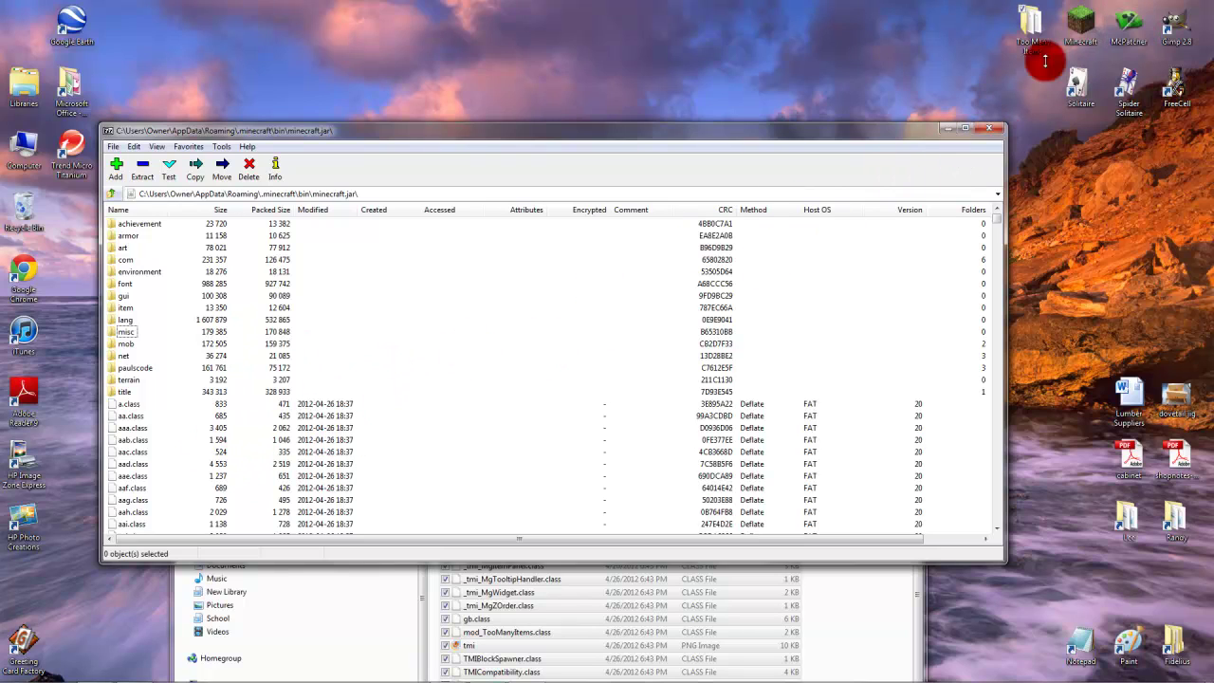
# Close the archive and the mod folder window, and delete the Too Many Items folder from the desktop
pyautogui.hotkey('alt', 'F4')
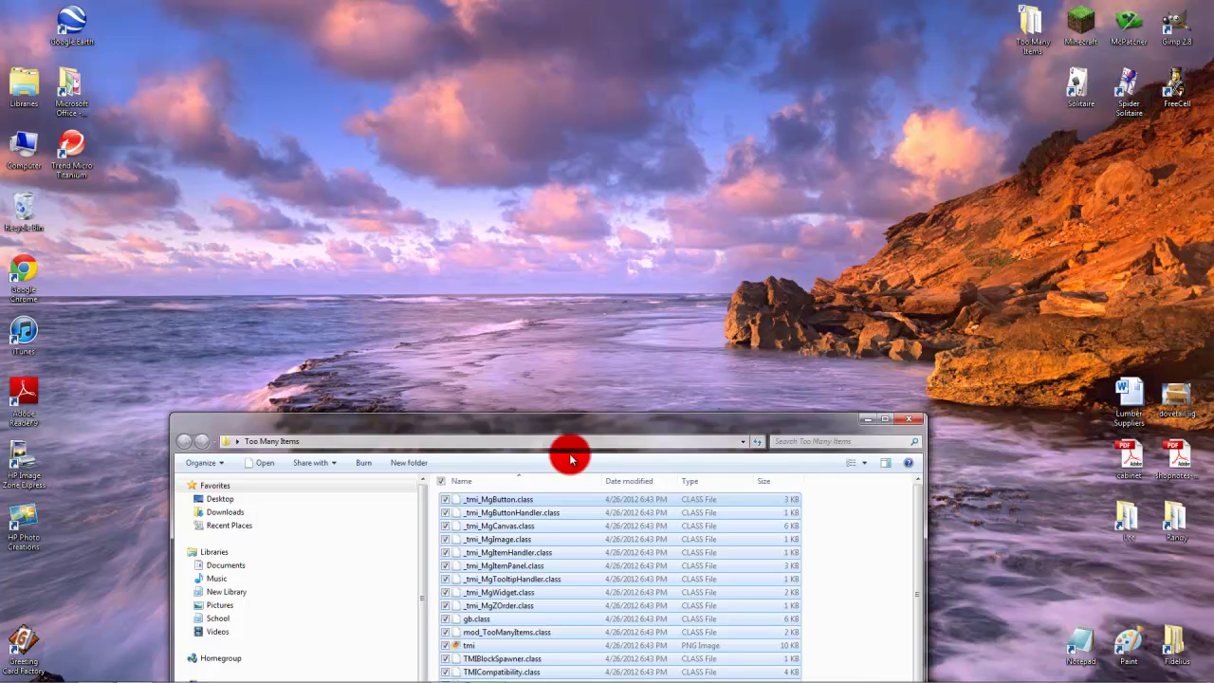
pyautogui.moveTo(560, 424); pyautogui.dragTo(554, 34)
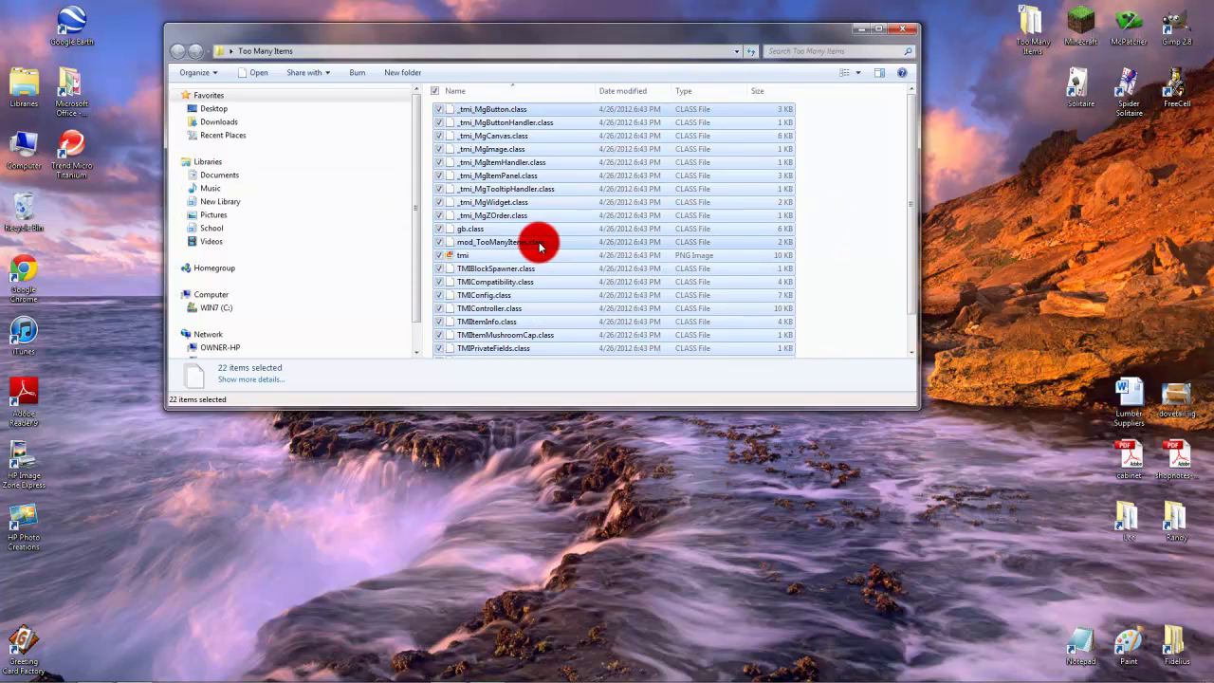
pyautogui.click(911, 31)
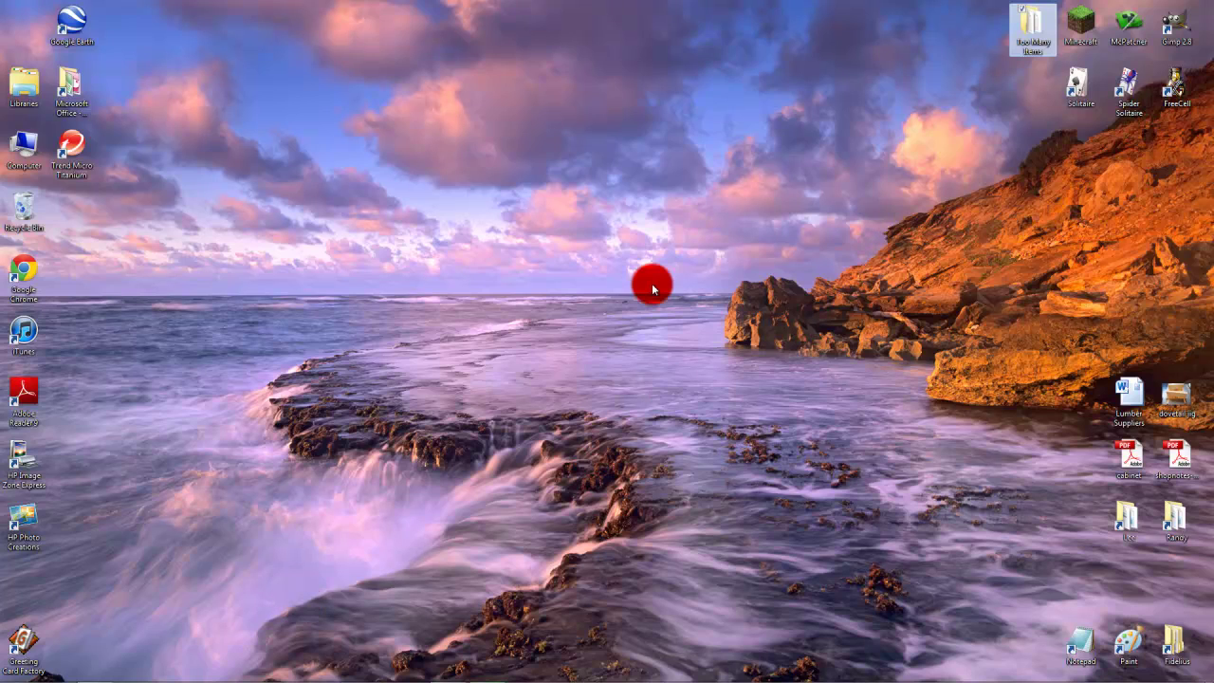
pyautogui.press('Delete')
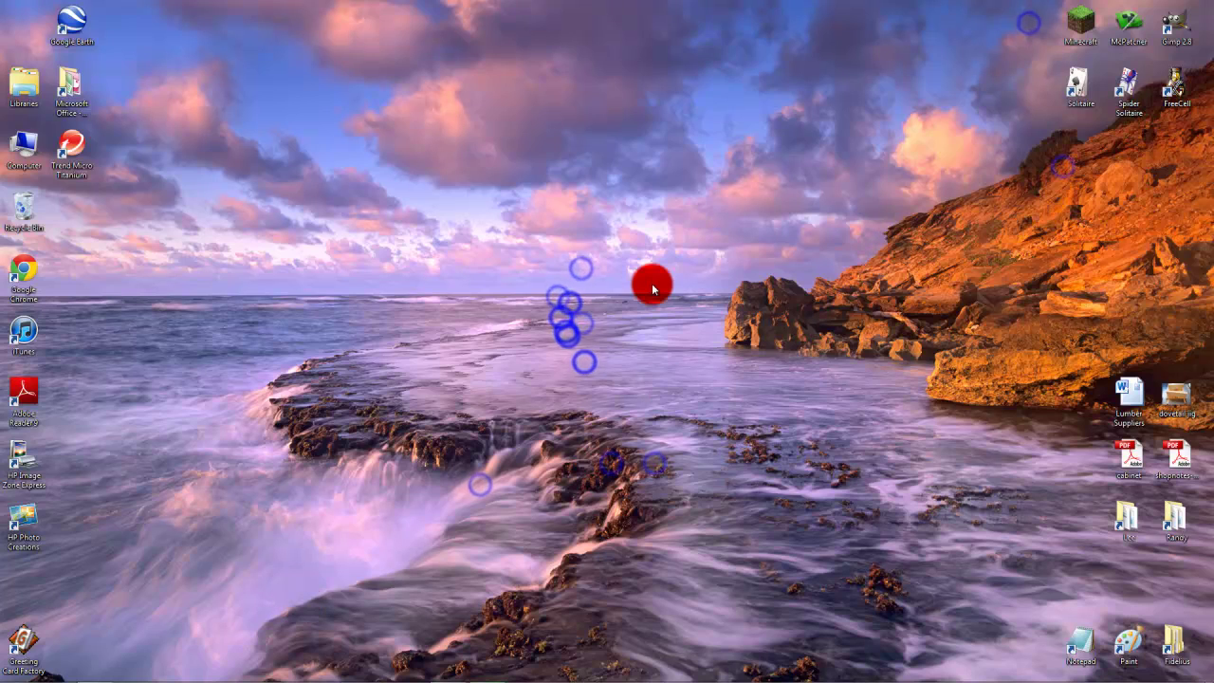
# Open McPatcher from the desktop and add TooManyItems2012_04_13_1.2.5.zip from Downloads as an external mod
pyautogui.doubleClick(1119, 43)
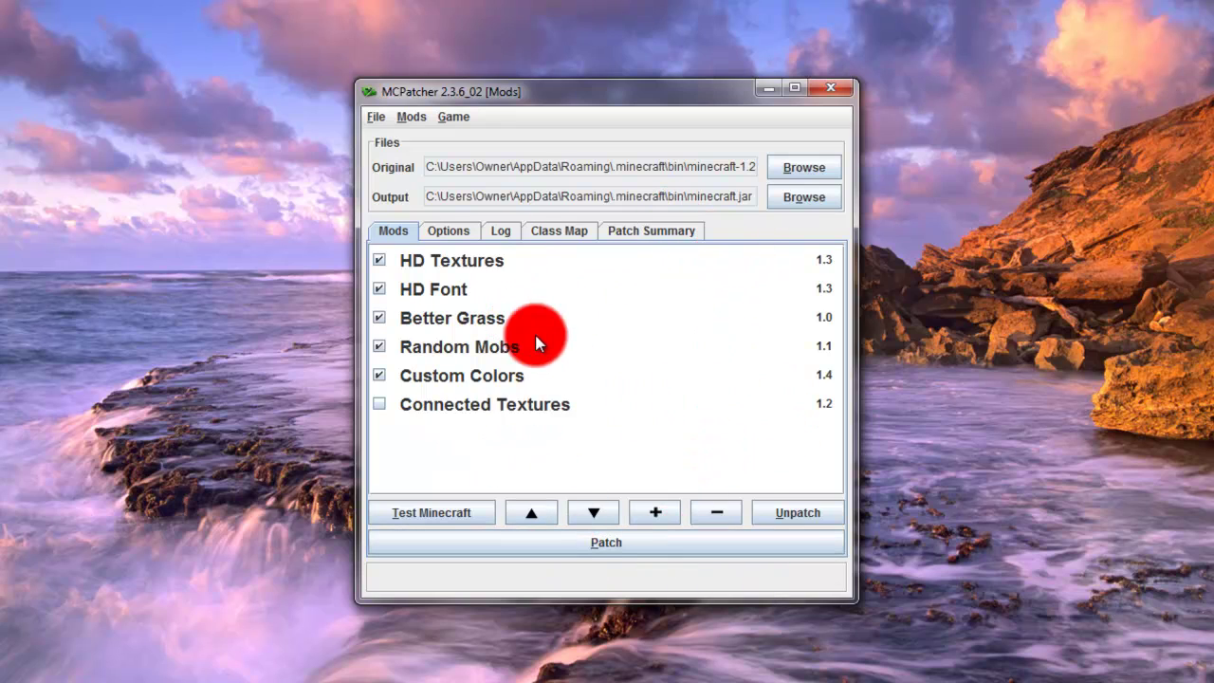
pyautogui.click(638, 511)
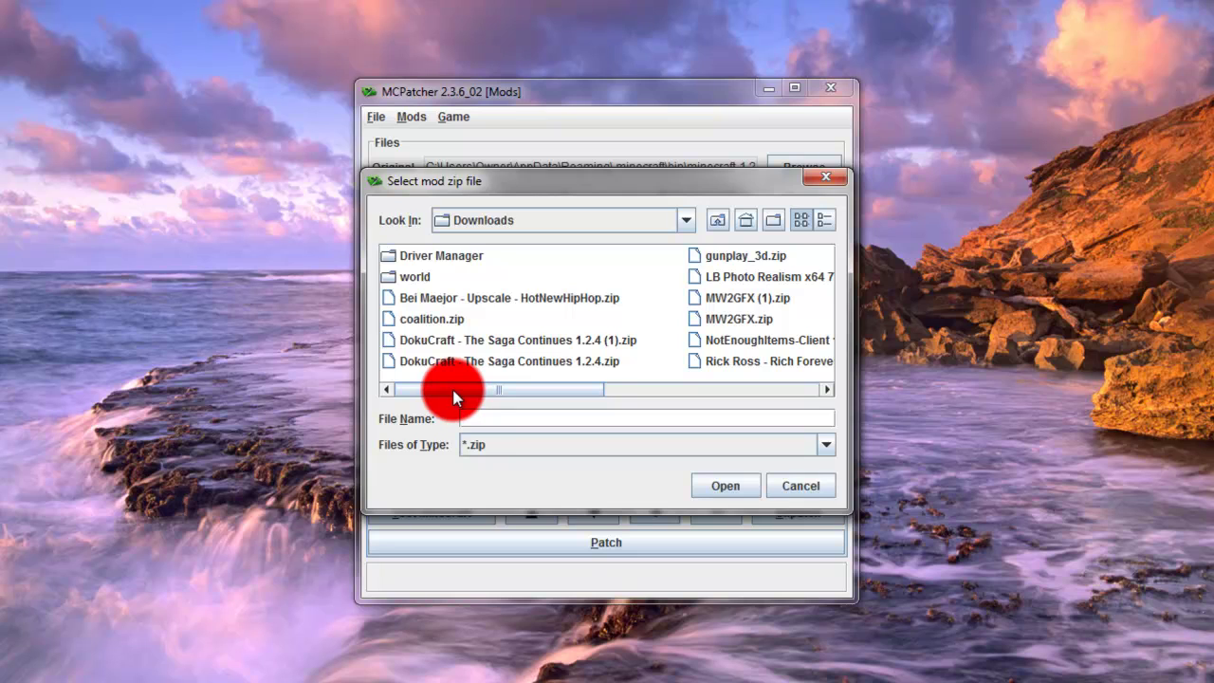
pyautogui.moveTo(452, 389); pyautogui.dragTo(684, 392)
pyautogui.click(610, 279)
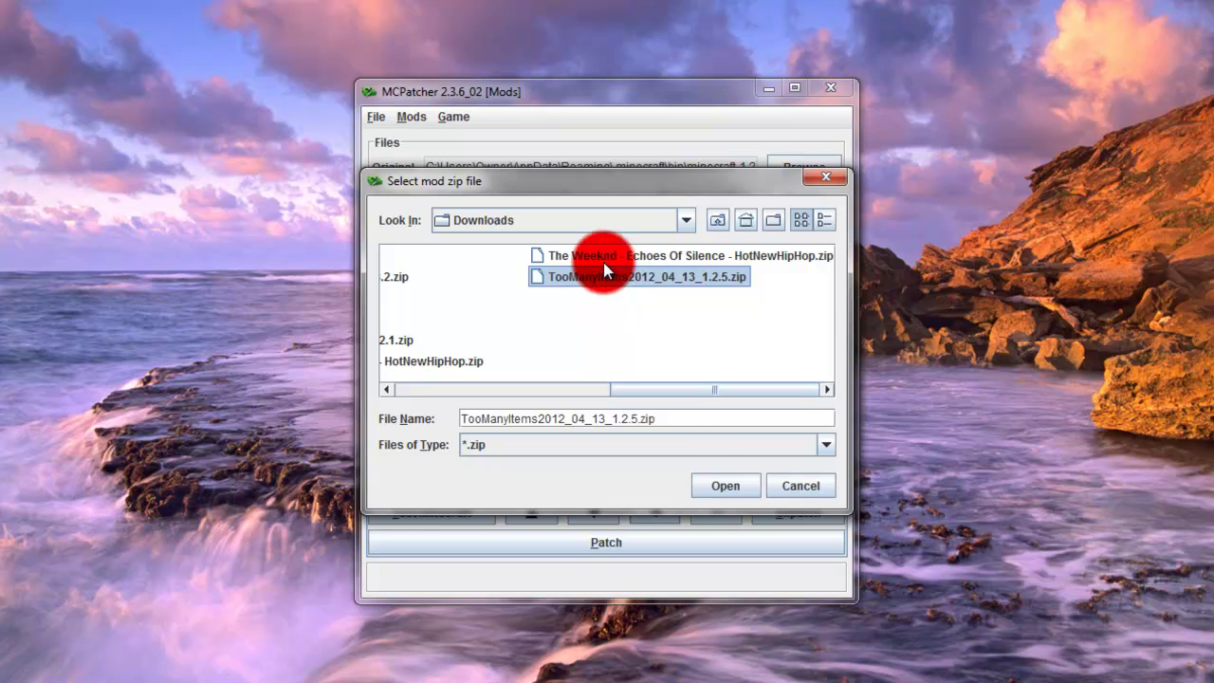
pyautogui.click(728, 487)
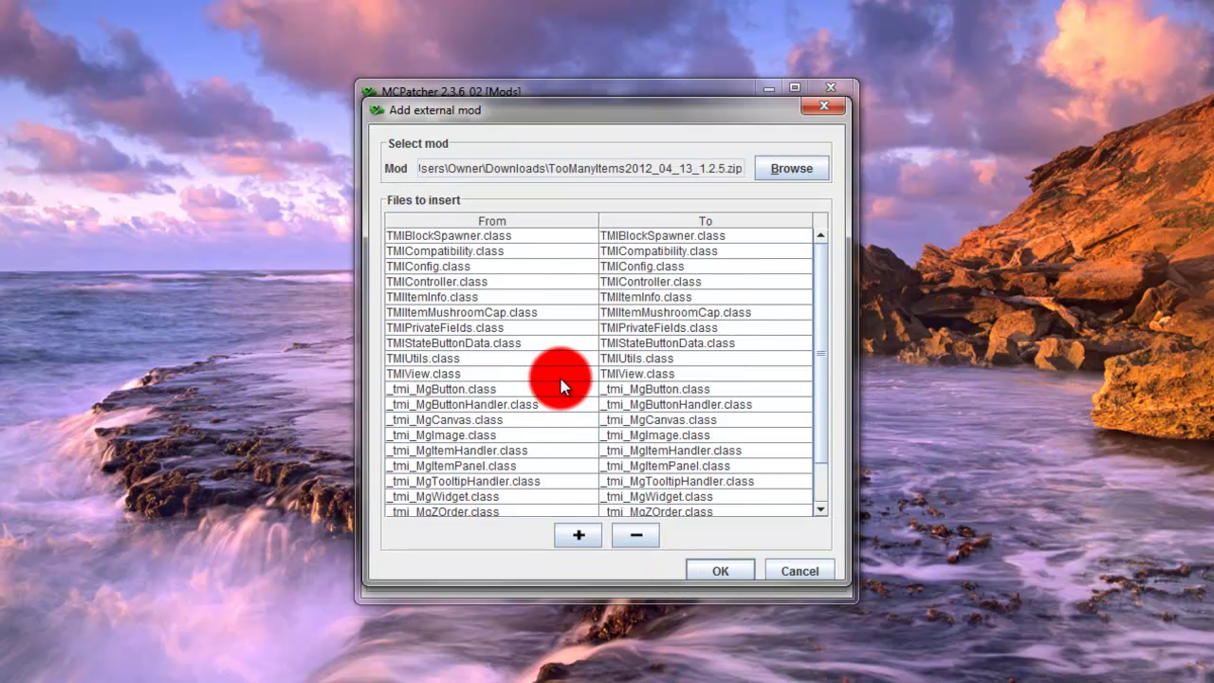
pyautogui.click(703, 572)
# Patch minecraft.jar with the added TooManyItems mod enabled
pyautogui.click(583, 258)
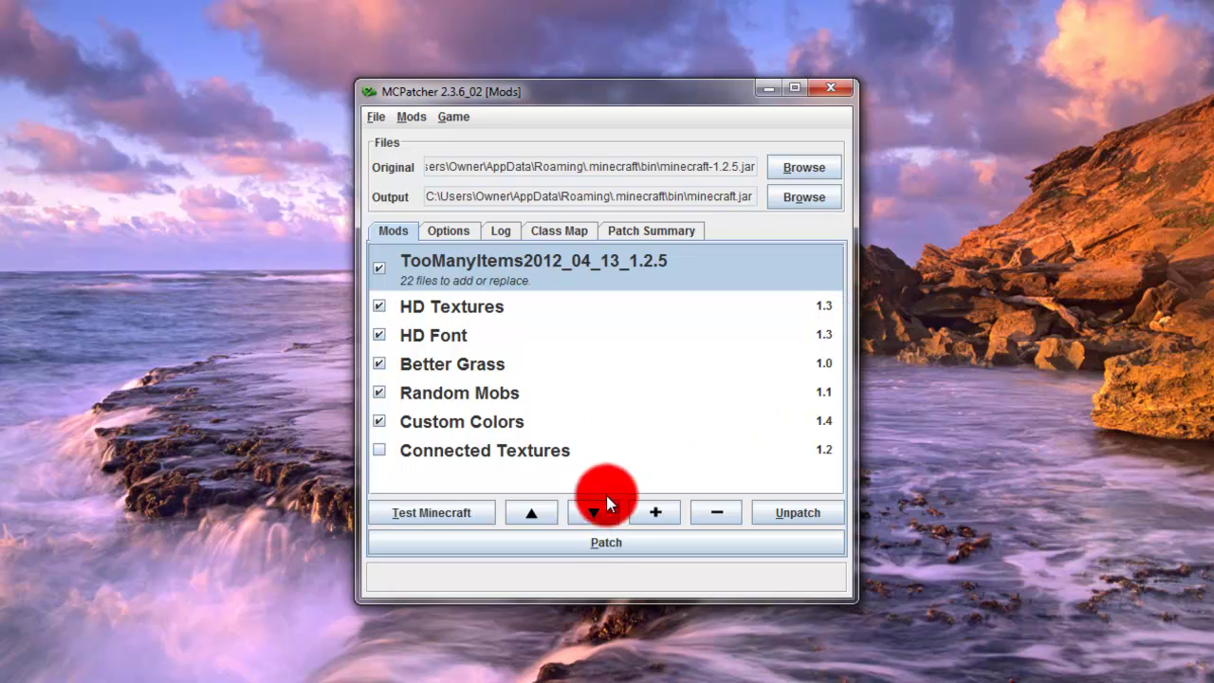
pyautogui.click(605, 534)
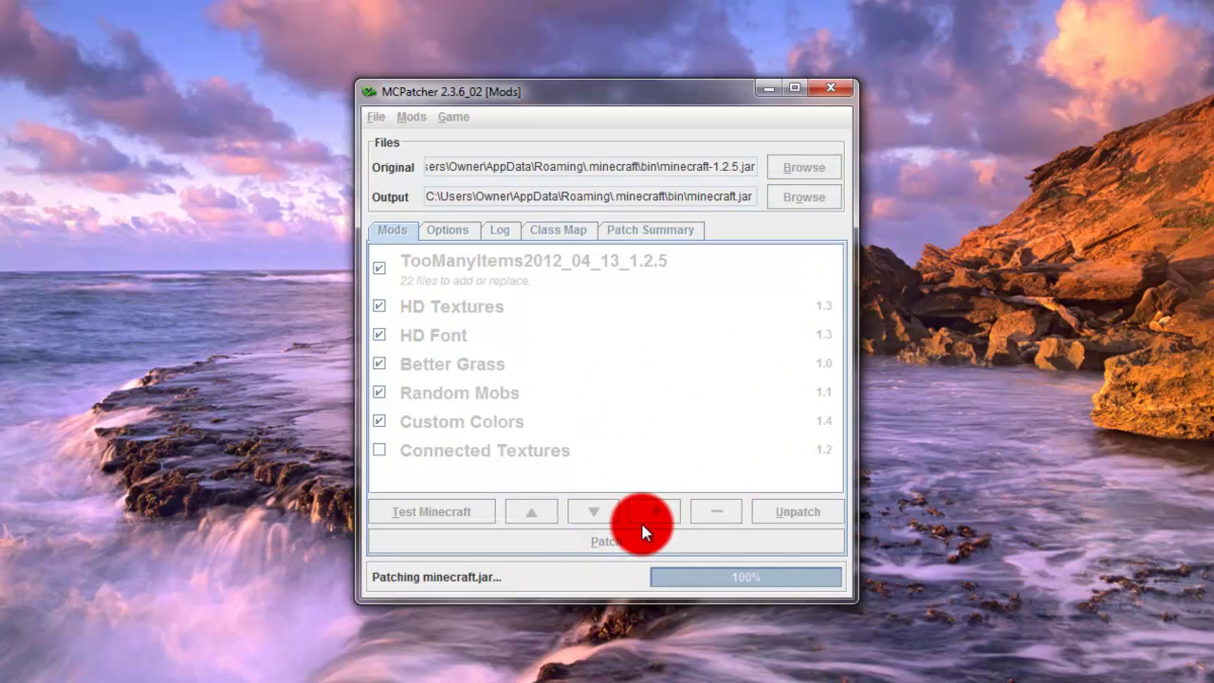
pyautogui.click(660, 401)
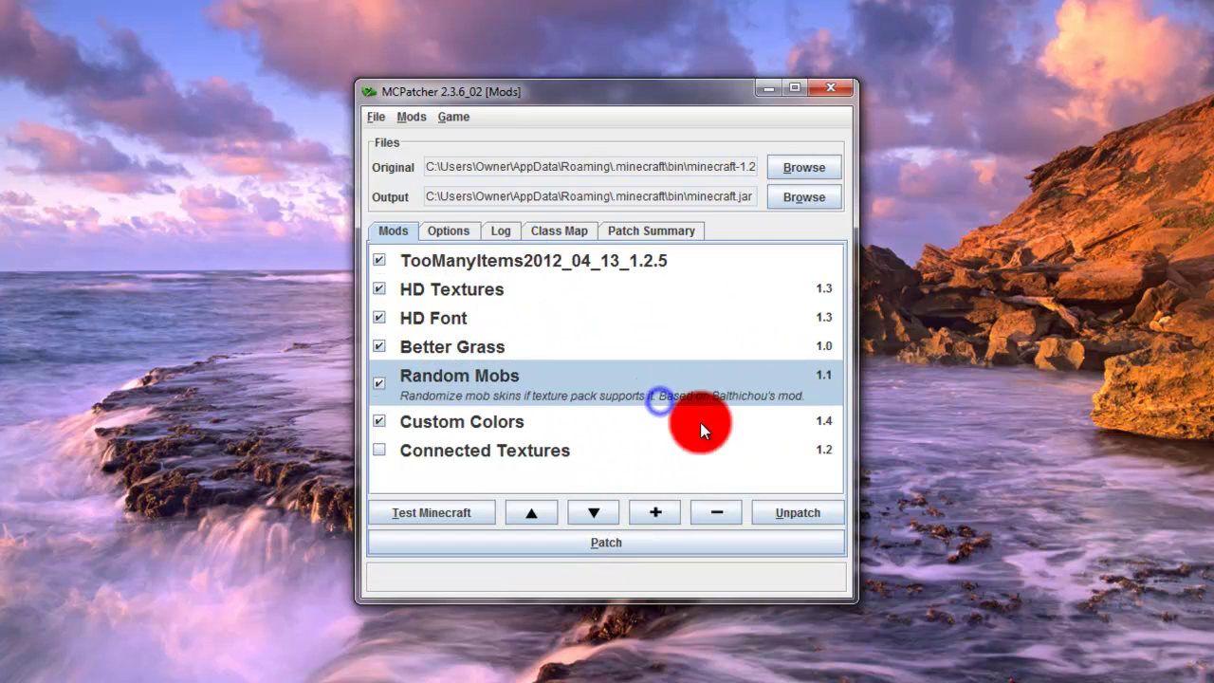
pyautogui.click(551, 464)
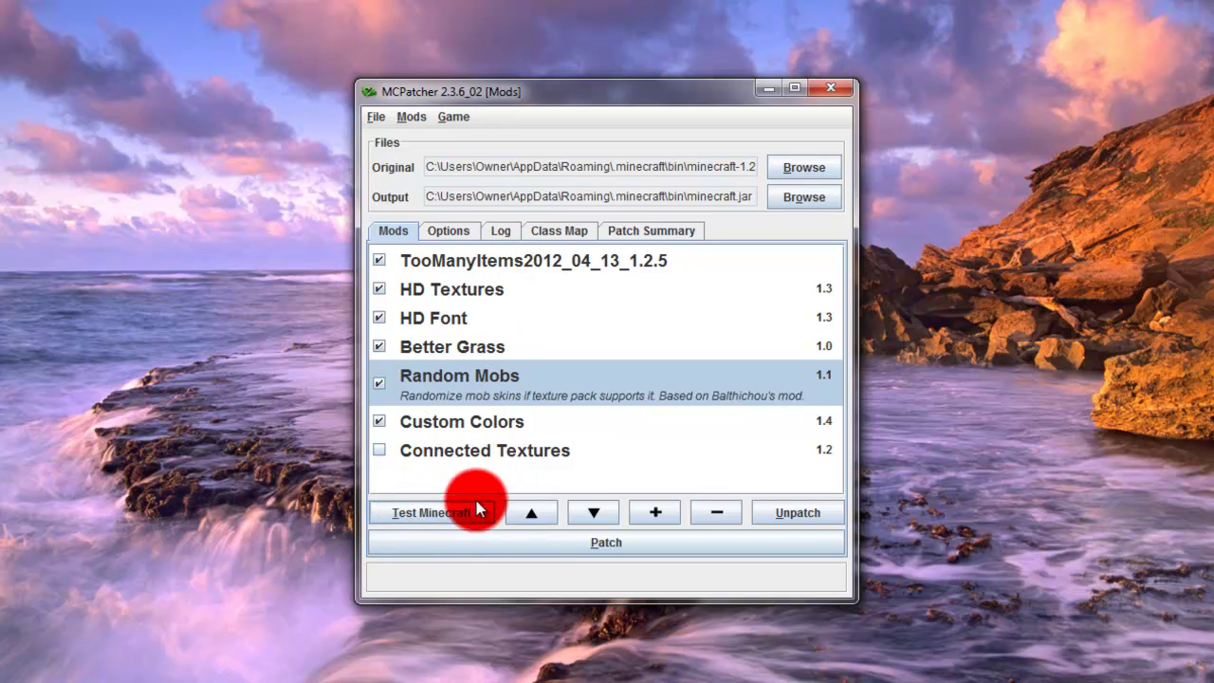
# Add AudioMod, AutoSwitchMod, ModLoader, ReiMinimap, Humans Plus and UraniumMod, patch minecraft.jar again, and close the patcher
pyautogui.click(650, 517)
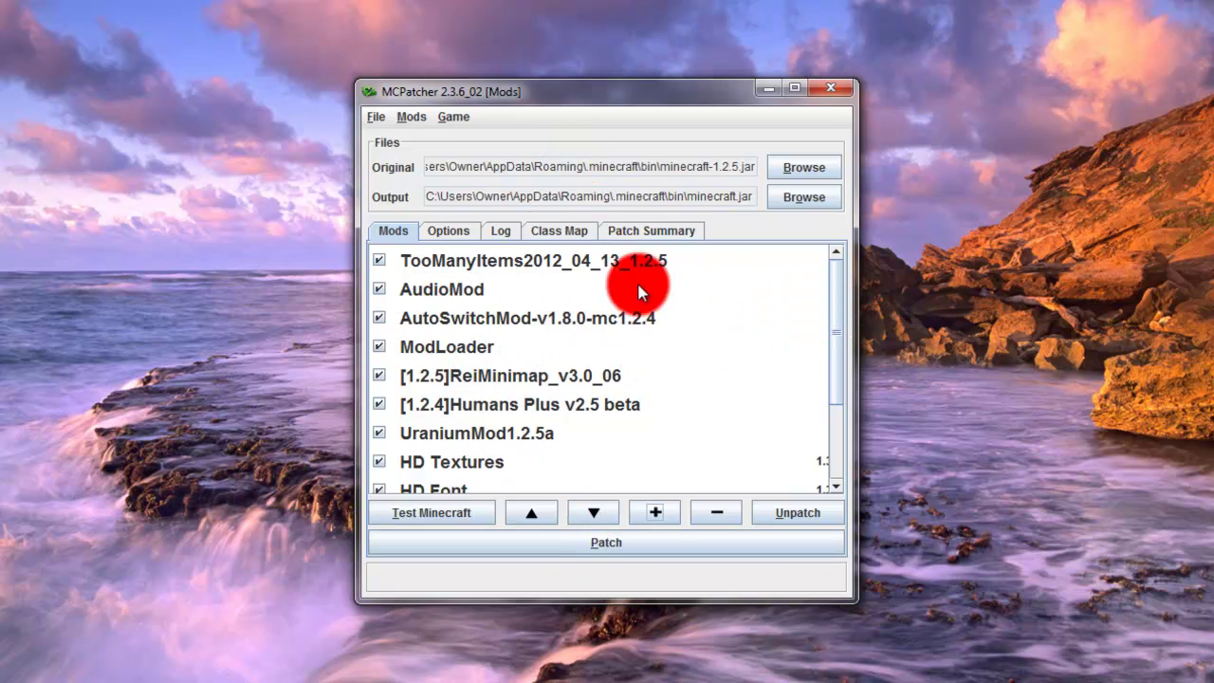
pyautogui.click(560, 537)
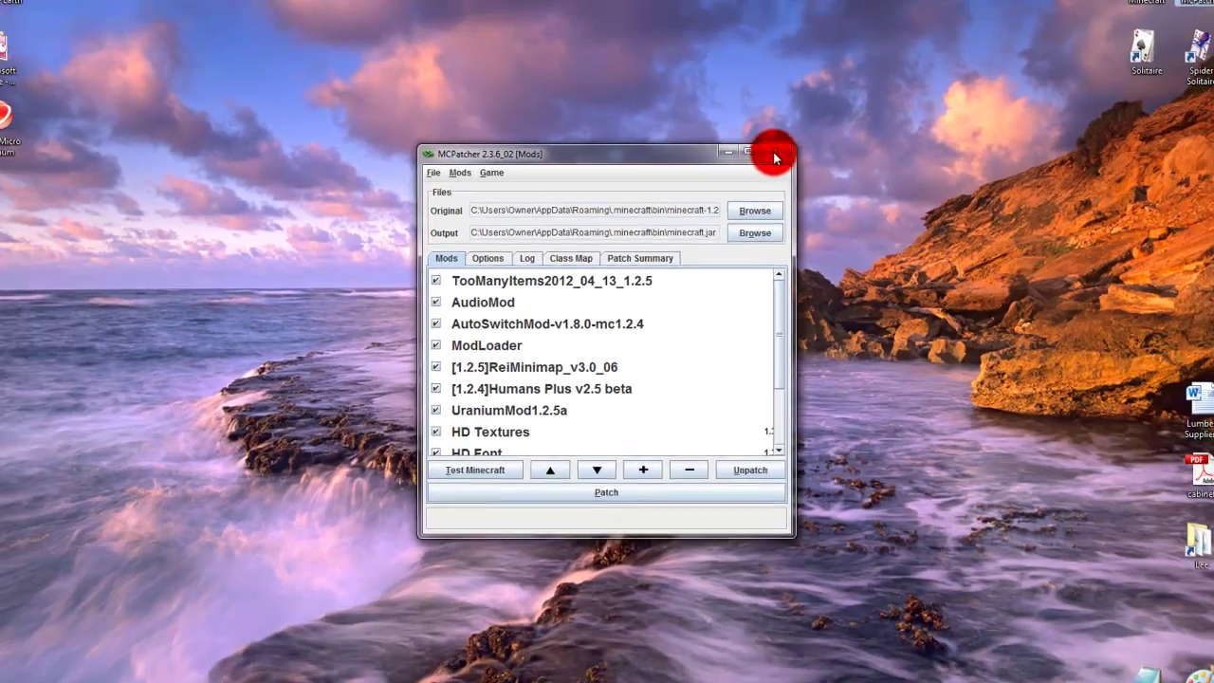
pyautogui.click(772, 155)
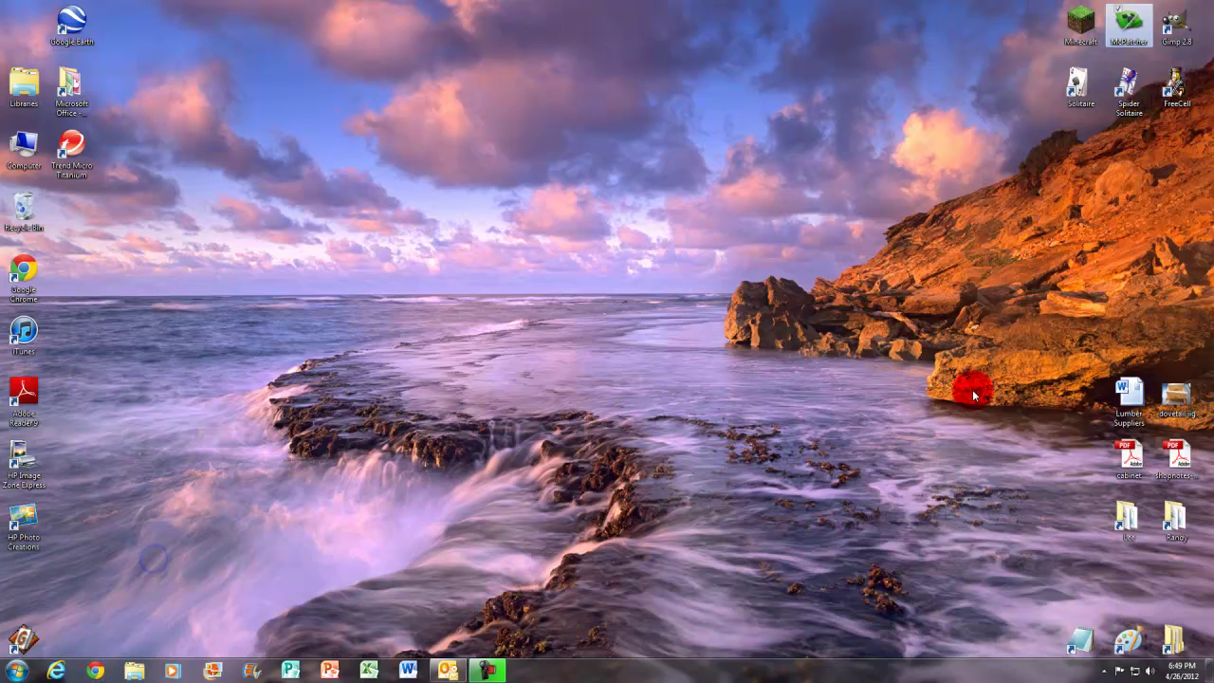
# Launch Minecraft from the desktop and log in to reach the world selection
pyautogui.doubleClick(1072, 37)
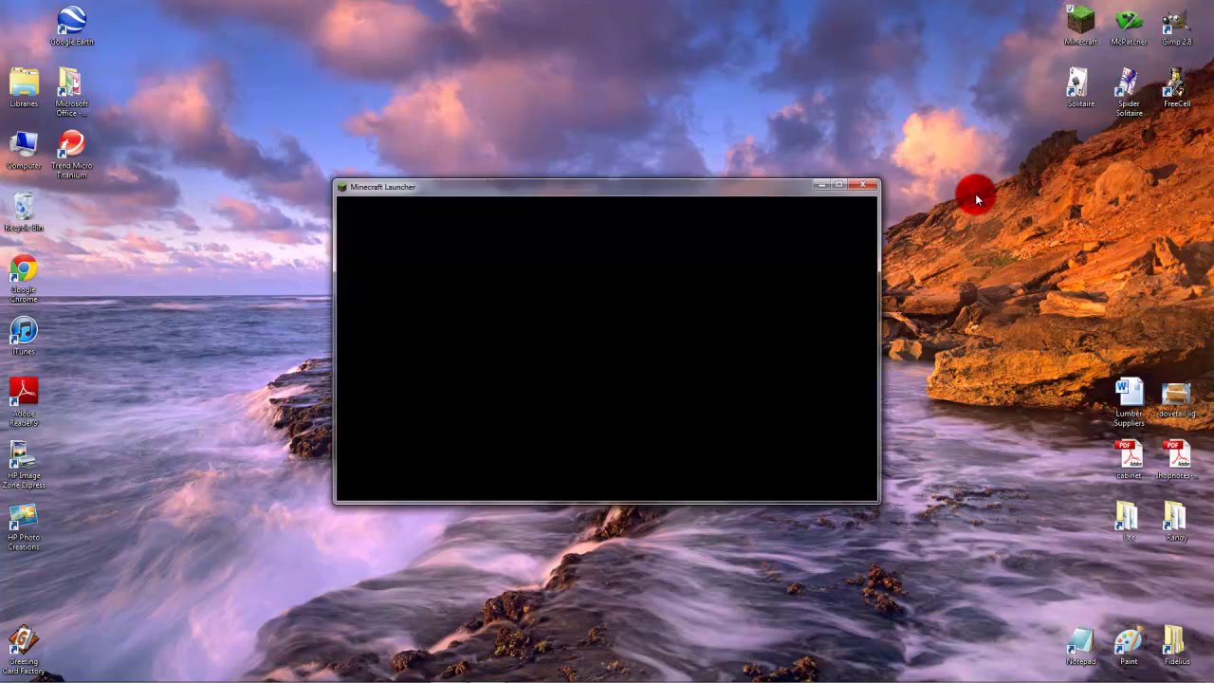
pyautogui.click(844, 472)
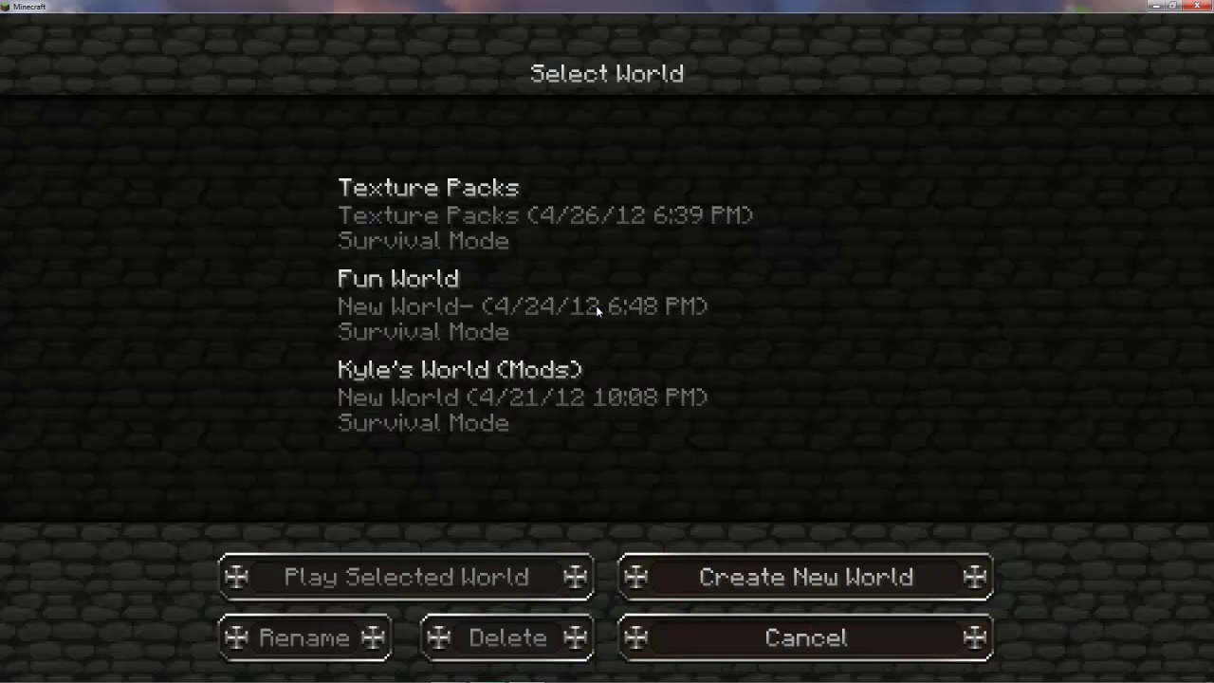
# Rename the Texture Packs world to "Mods"
pyautogui.click(466, 218)
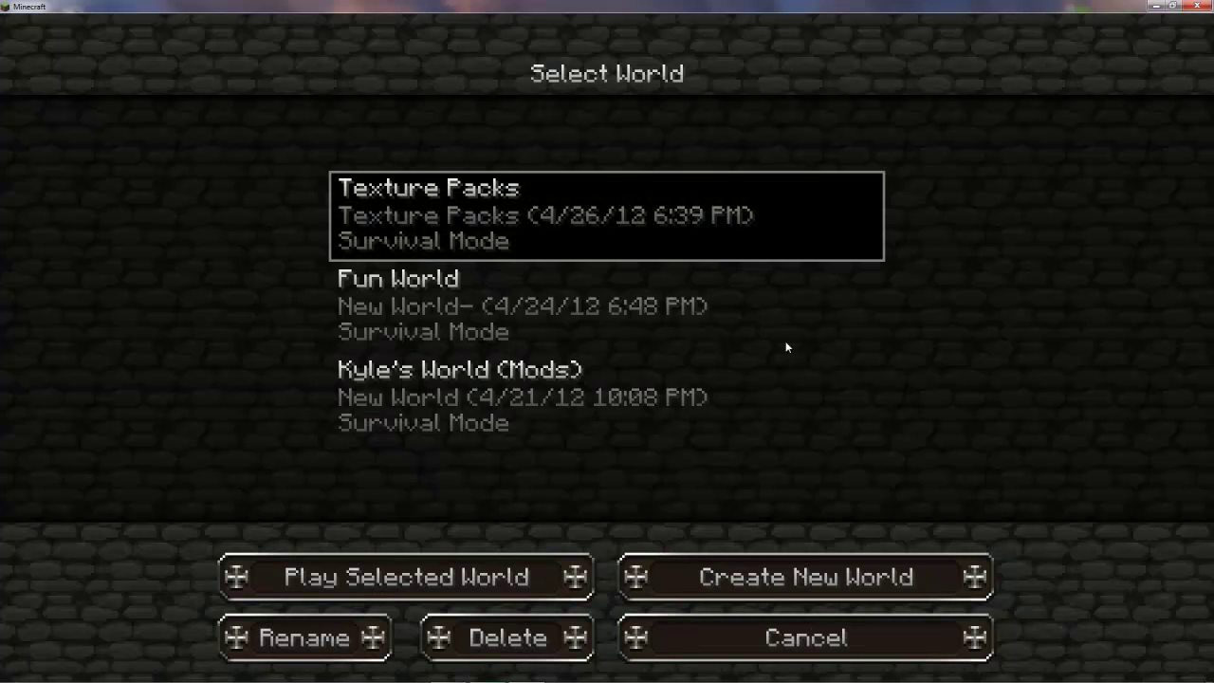
pyautogui.click(351, 643)
pyautogui.press('BackSpace')
pyautogui.press('BackSpace')
pyautogui.press('BackSpace')
pyautogui.press('BackSpace')
pyautogui.press('BackSpace')
pyautogui.press('BackSpace')
pyautogui.press('BackSpace')
pyautogui.press('BackSpace')
pyautogui.press('BackSpace')
pyautogui.press('BackSpace')
pyautogui.press('BackSpace')
pyautogui.press('BackSpace')
pyautogui.press('BackSpace')
pyautogui.write('Mods')
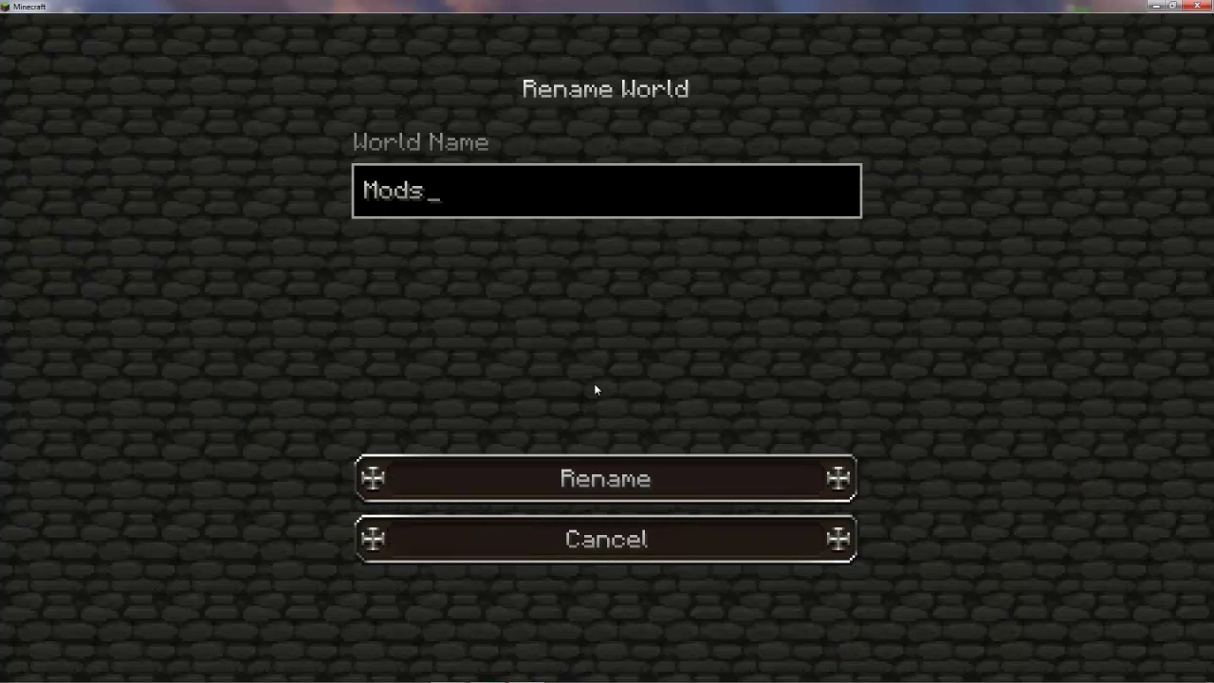
pyautogui.click(626, 480)
# Load the Mods world and open the inventory with the TooManyItems overlay
pyautogui.click(457, 244)
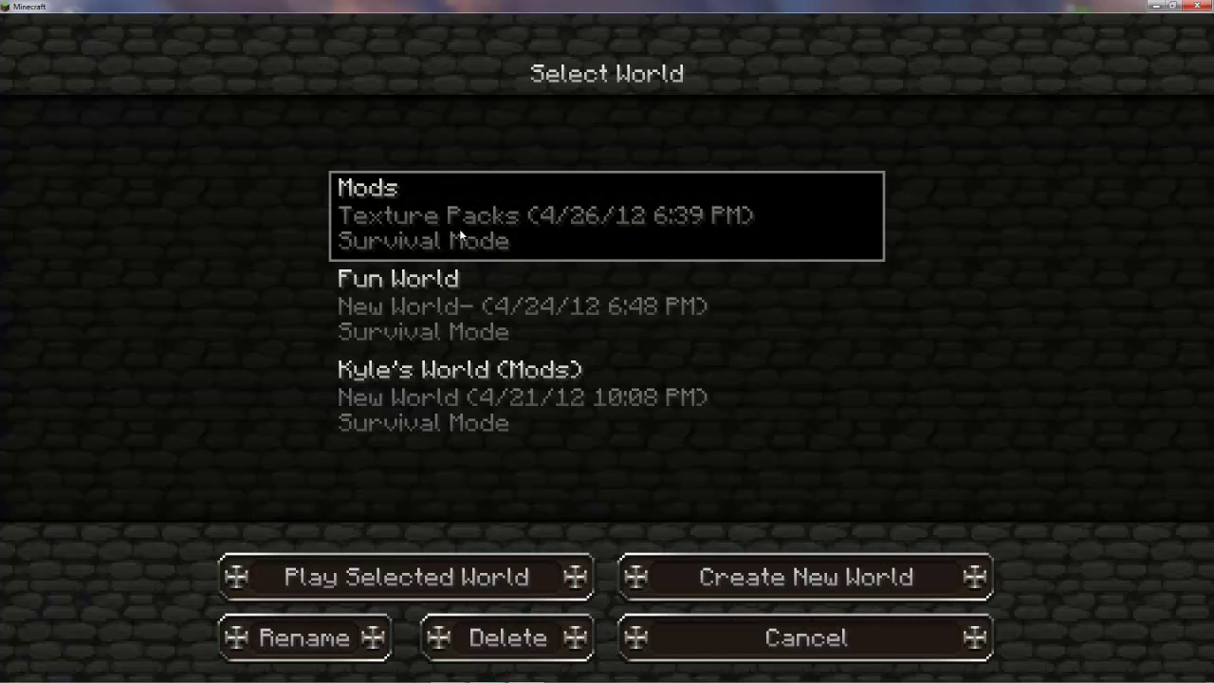
pyautogui.click(420, 577)
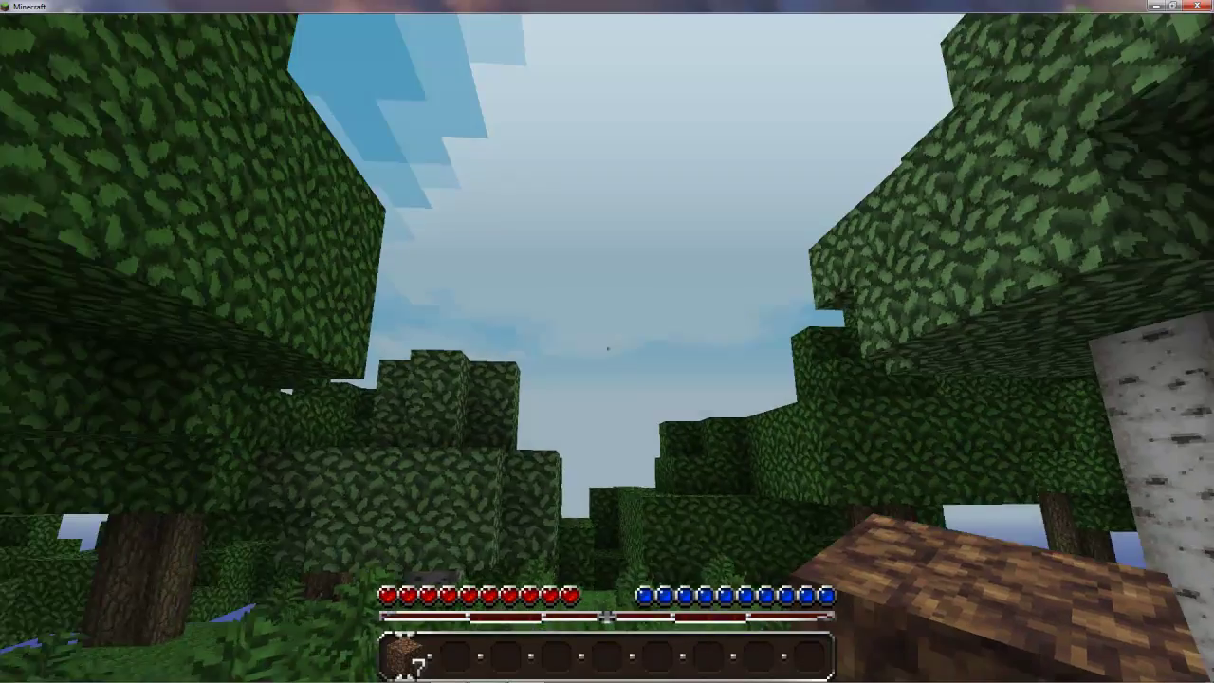
pyautogui.press('e')
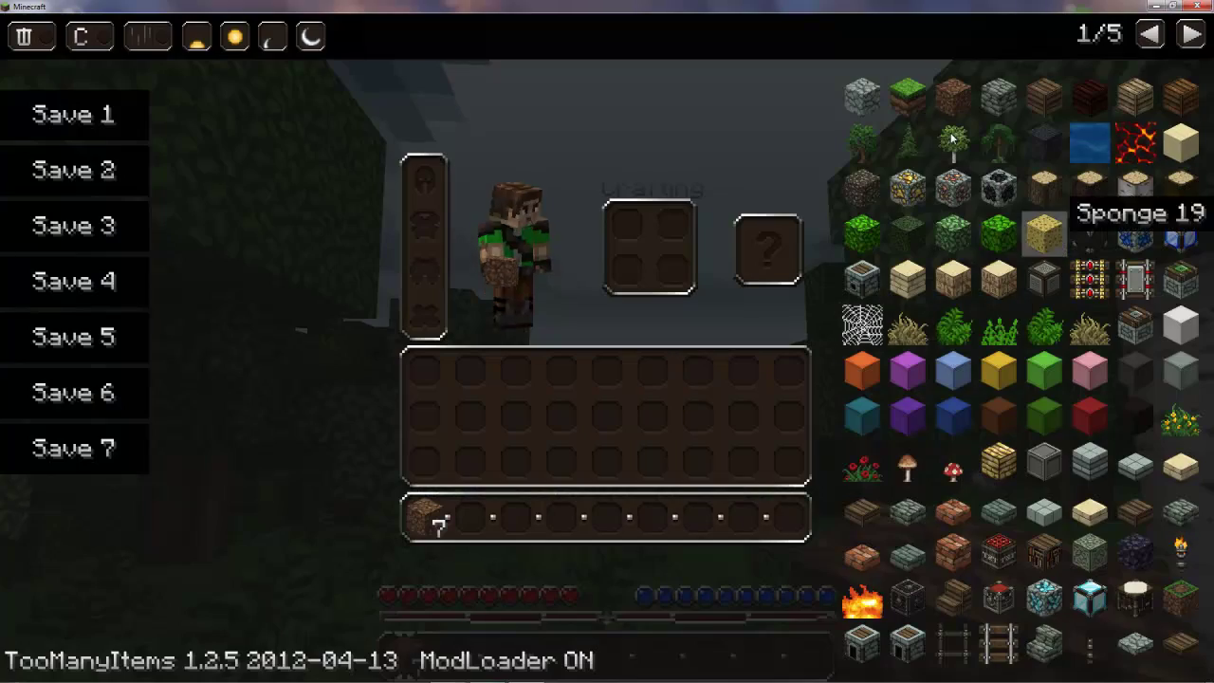
# Examine the pages of available TooManyItems blocks and items and return to the first page
pyautogui.click(1188, 36)
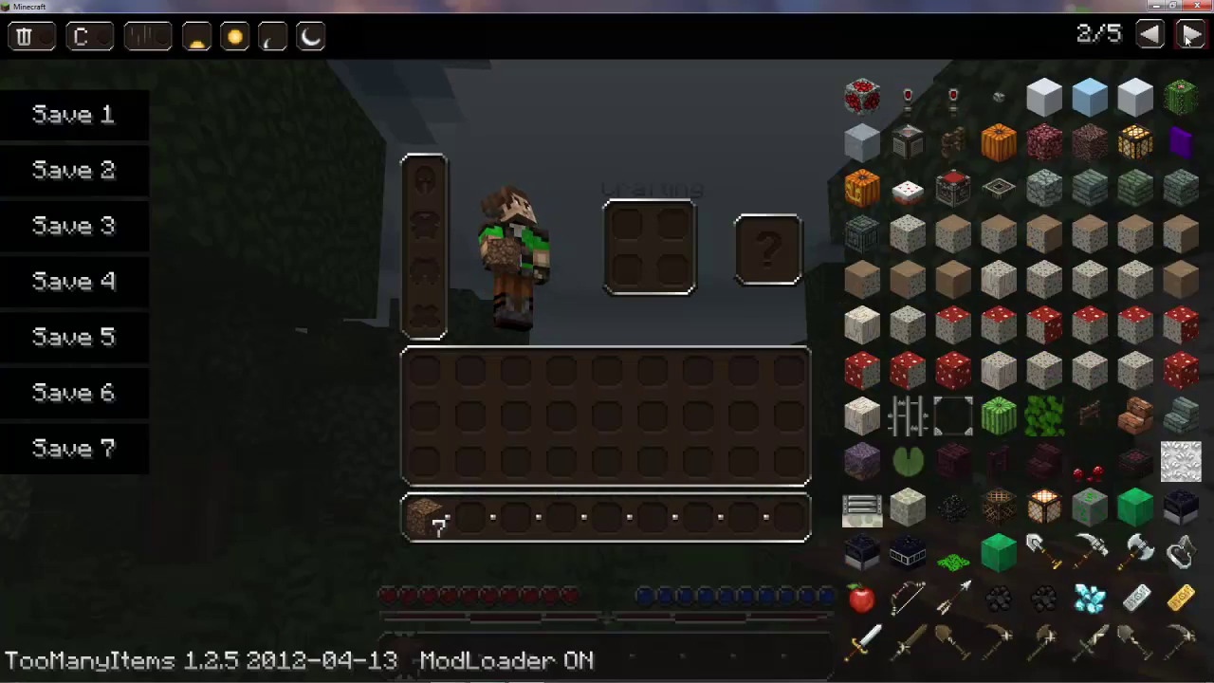
pyautogui.click(1189, 36)
pyautogui.click(1189, 36)
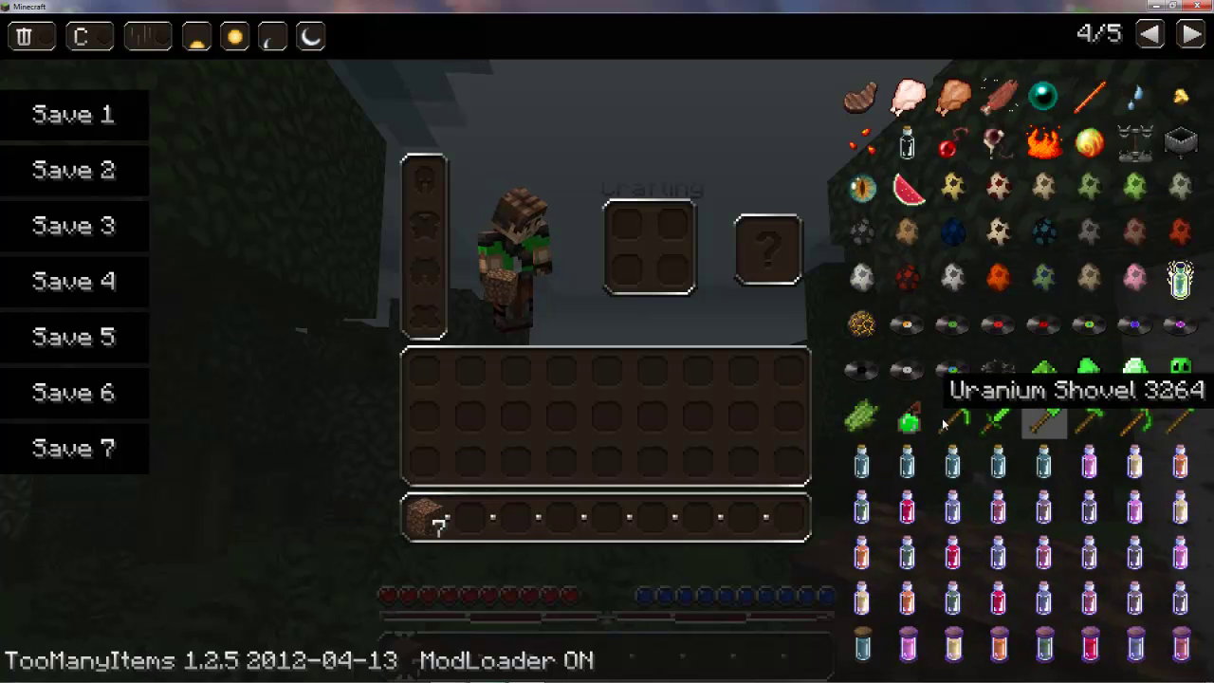
pyautogui.click(1149, 35)
pyautogui.click(1149, 35)
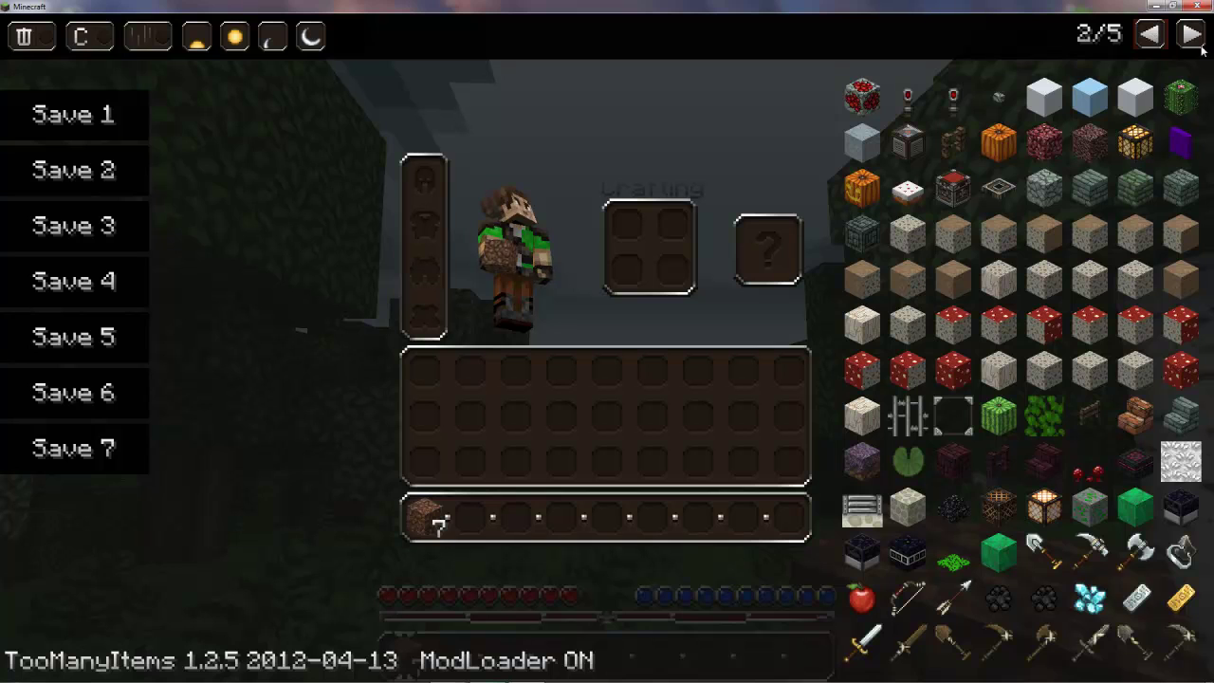
pyautogui.click(1192, 36)
pyautogui.click(1192, 36)
pyautogui.click(1192, 36)
pyautogui.click(1192, 36)
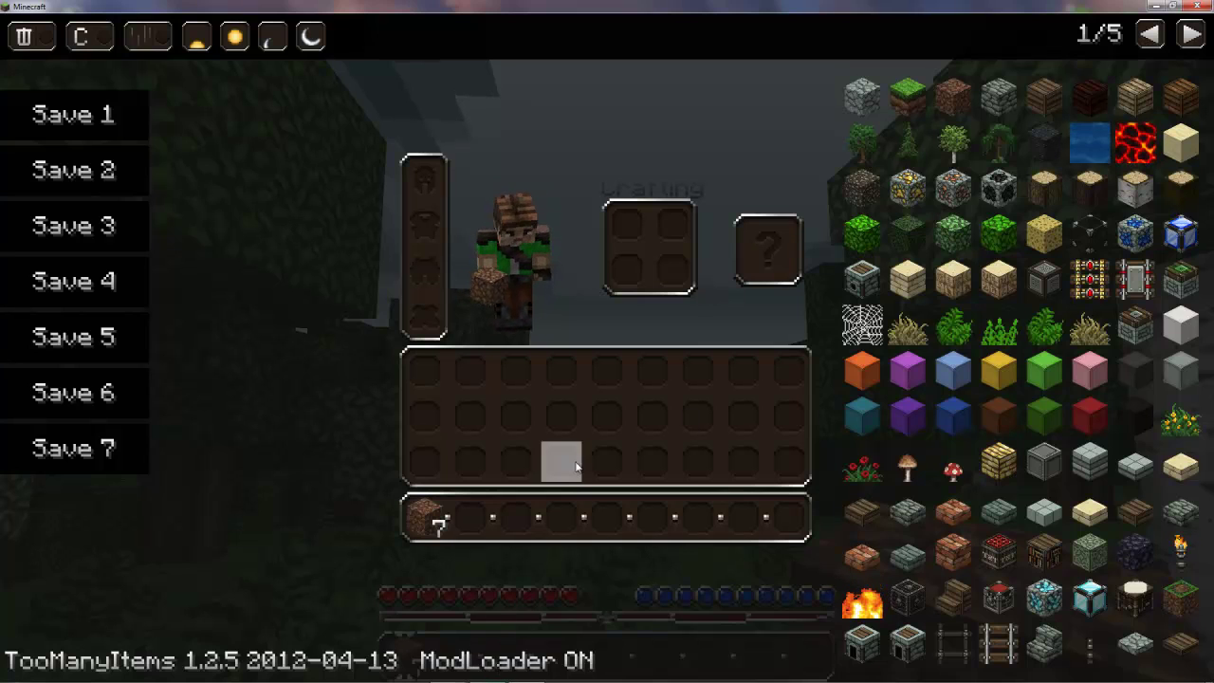
# Remove the dirt blocks from the hotbar with the TooManyItems trash function
pyautogui.click(24, 36)
pyautogui.click(424, 517)
pyautogui.click(23, 36)
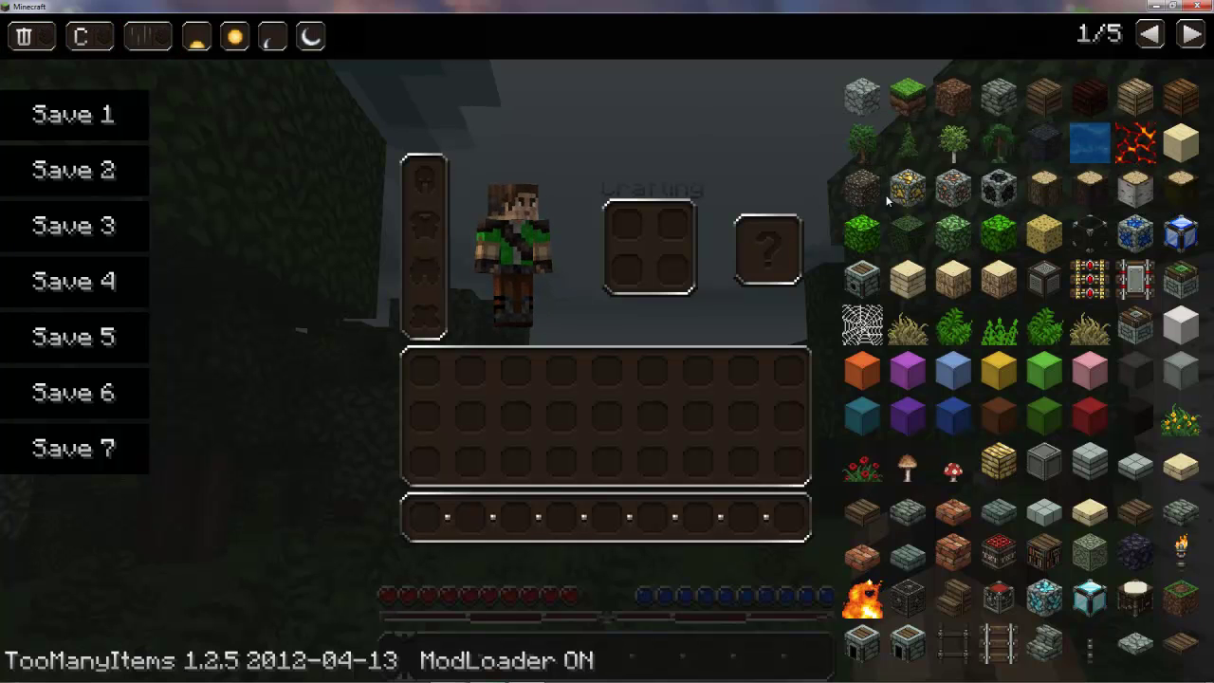
# Add stacks of 64 grass blocks, cobblestone and wooden planks to the hotbar from the item list
pyautogui.click(910, 95)
pyautogui.click(1007, 100)
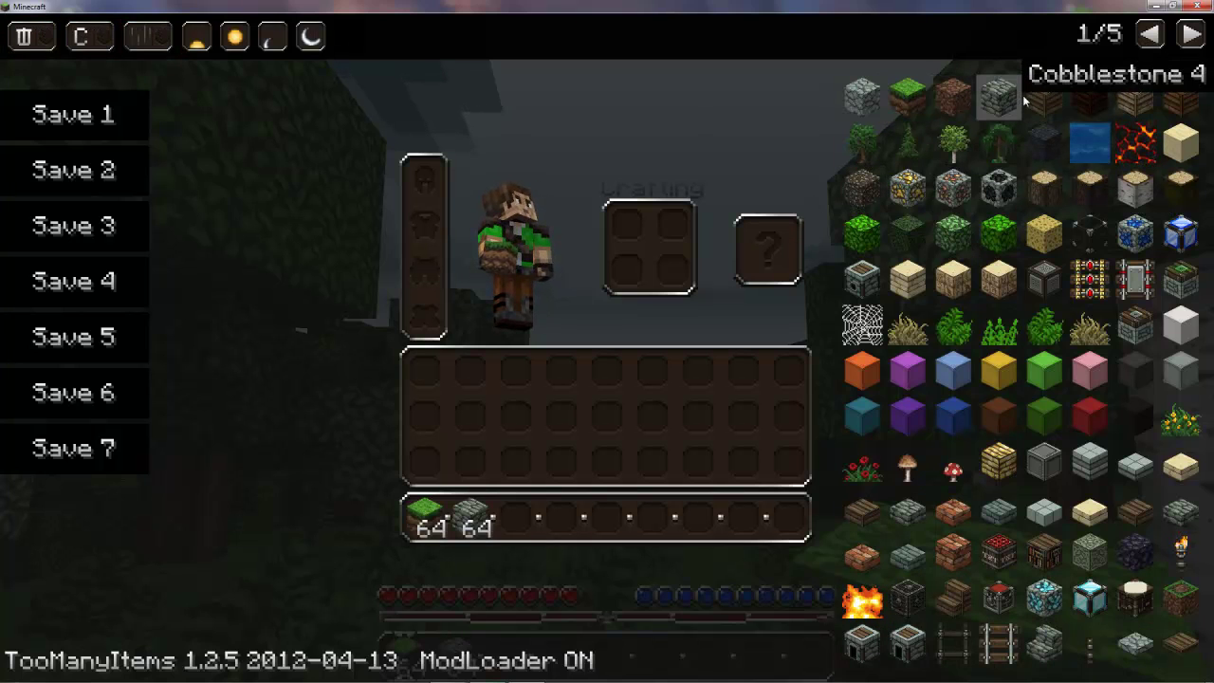
pyautogui.click(1028, 101)
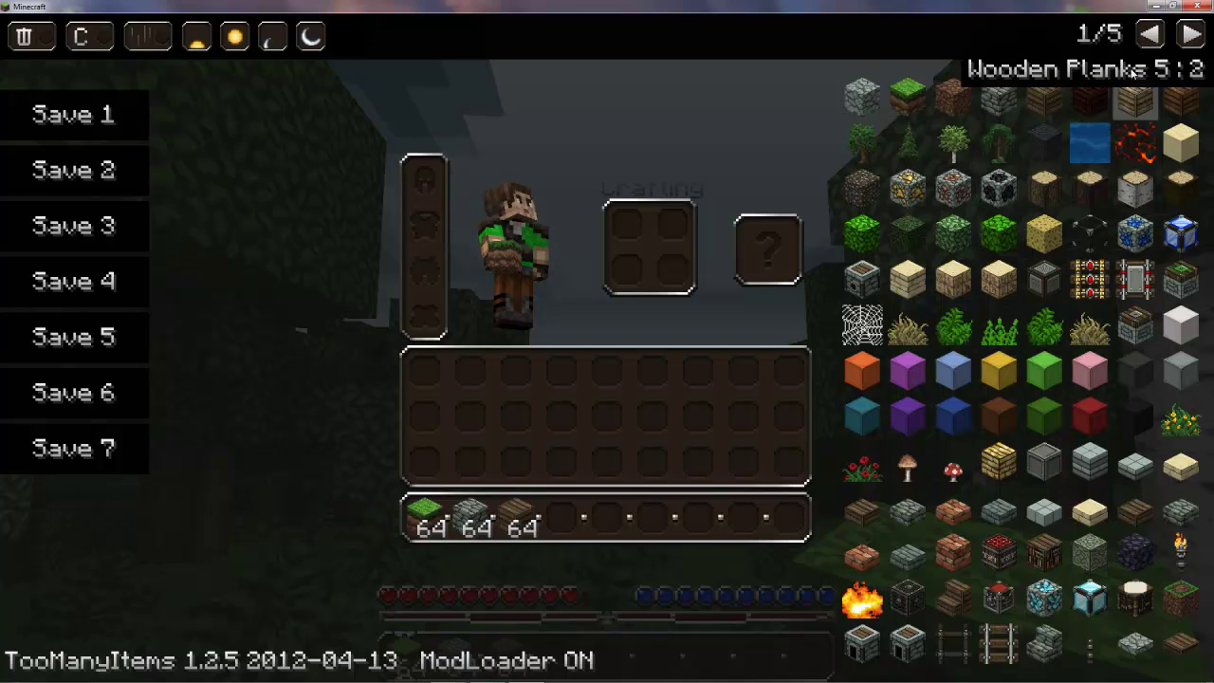
# Add a golden pickaxe and a diamond shovel to the hotbar from page 3 of the item list
pyautogui.click(1192, 35)
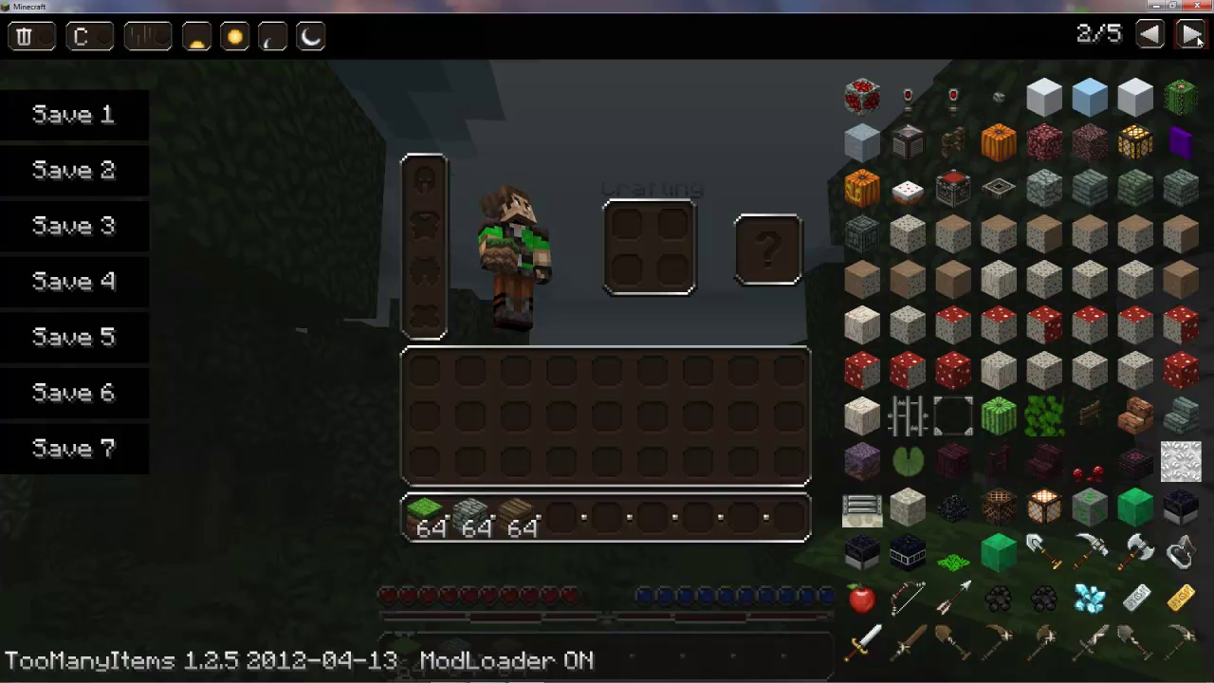
pyautogui.click(1193, 36)
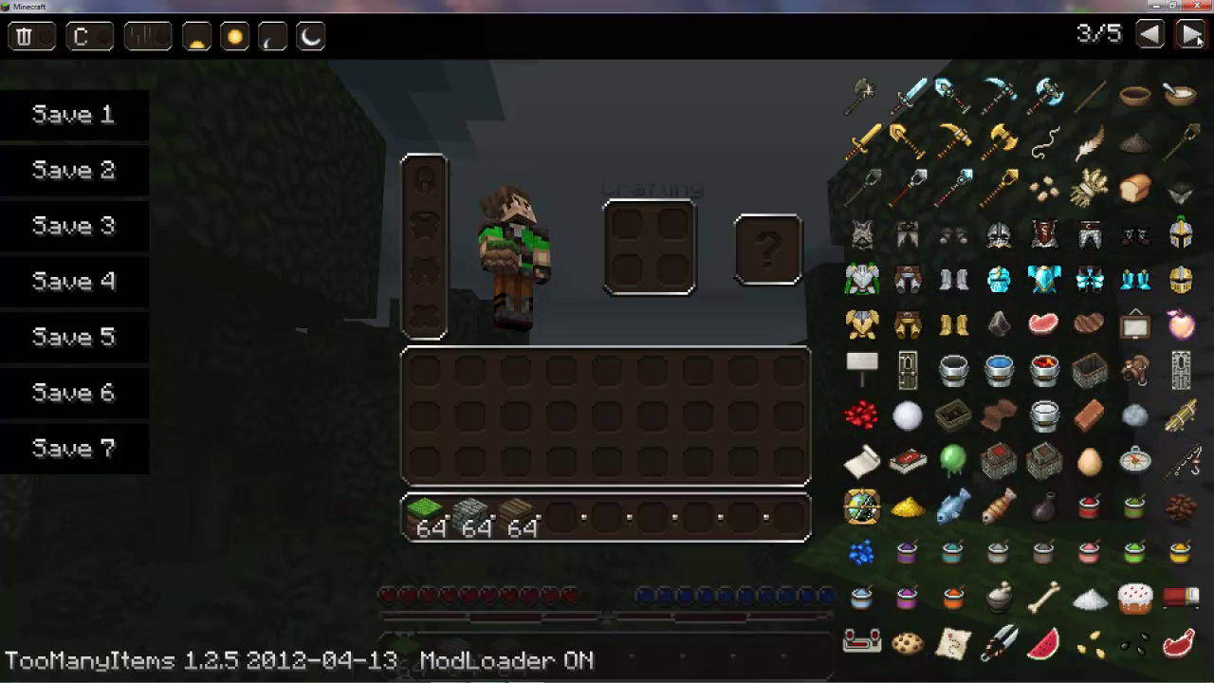
pyautogui.click(955, 144)
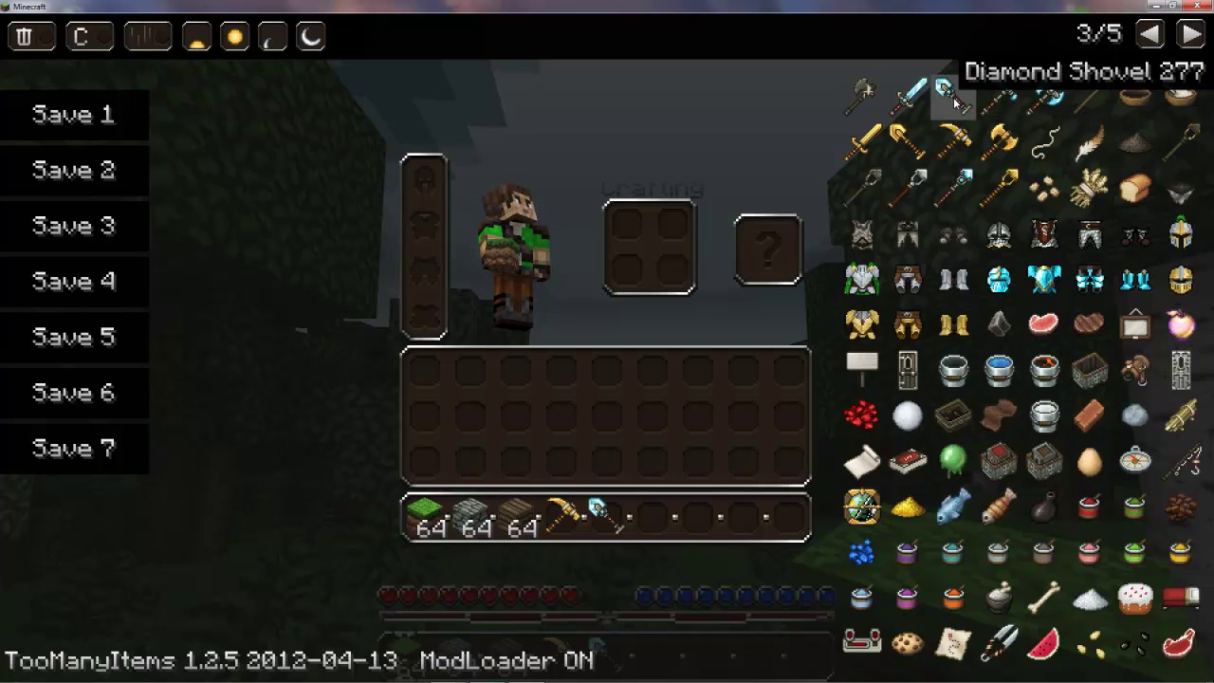
# Add a golden shovel, golden axe, diamond pickaxe and diamond axe to the hotbar from the item list and close the inventory
pyautogui.click(903, 140)
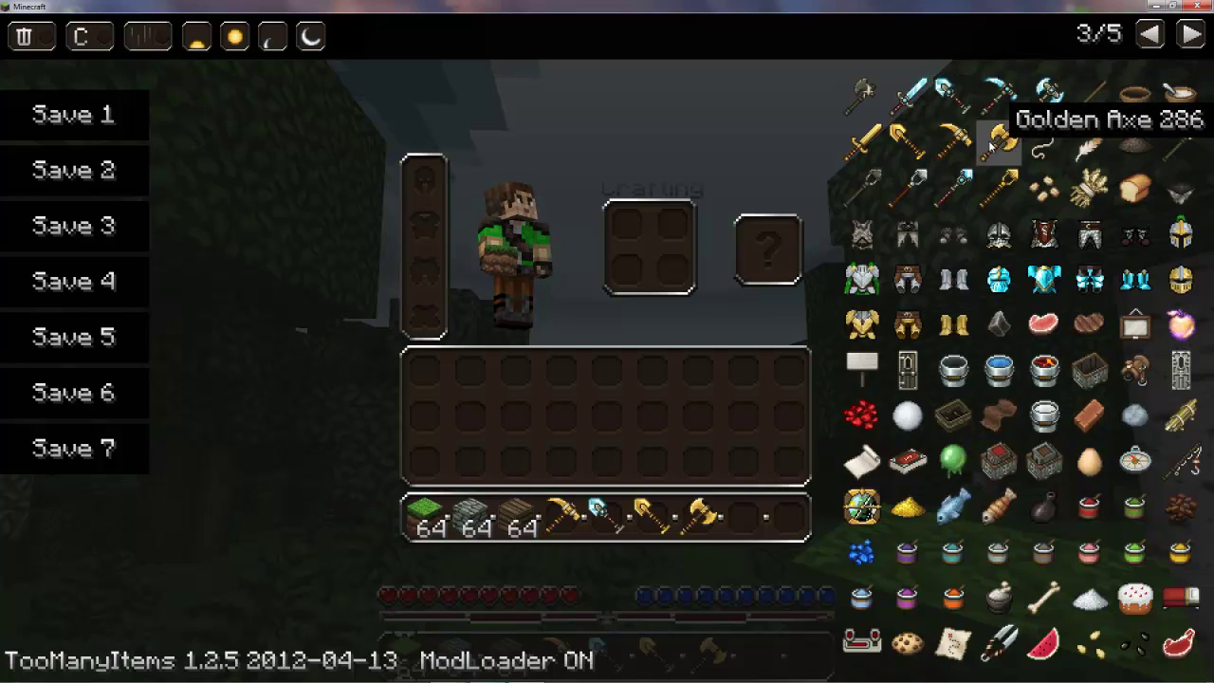
pyautogui.click(1007, 99)
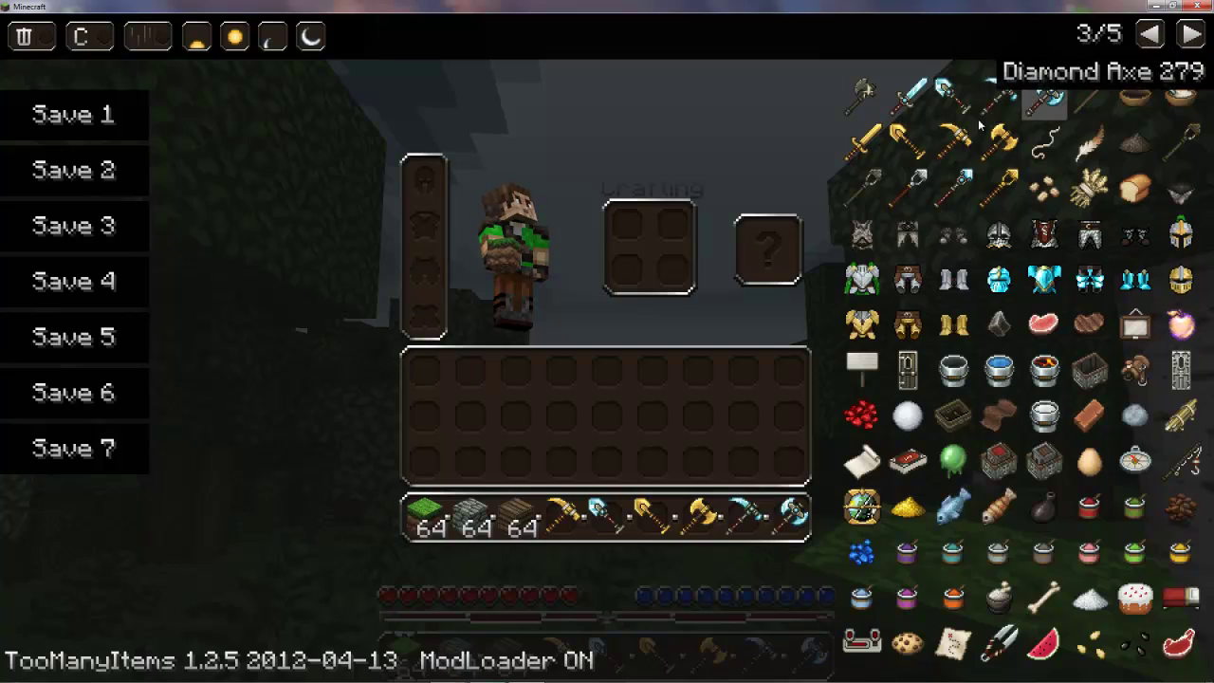
pyautogui.press('e')
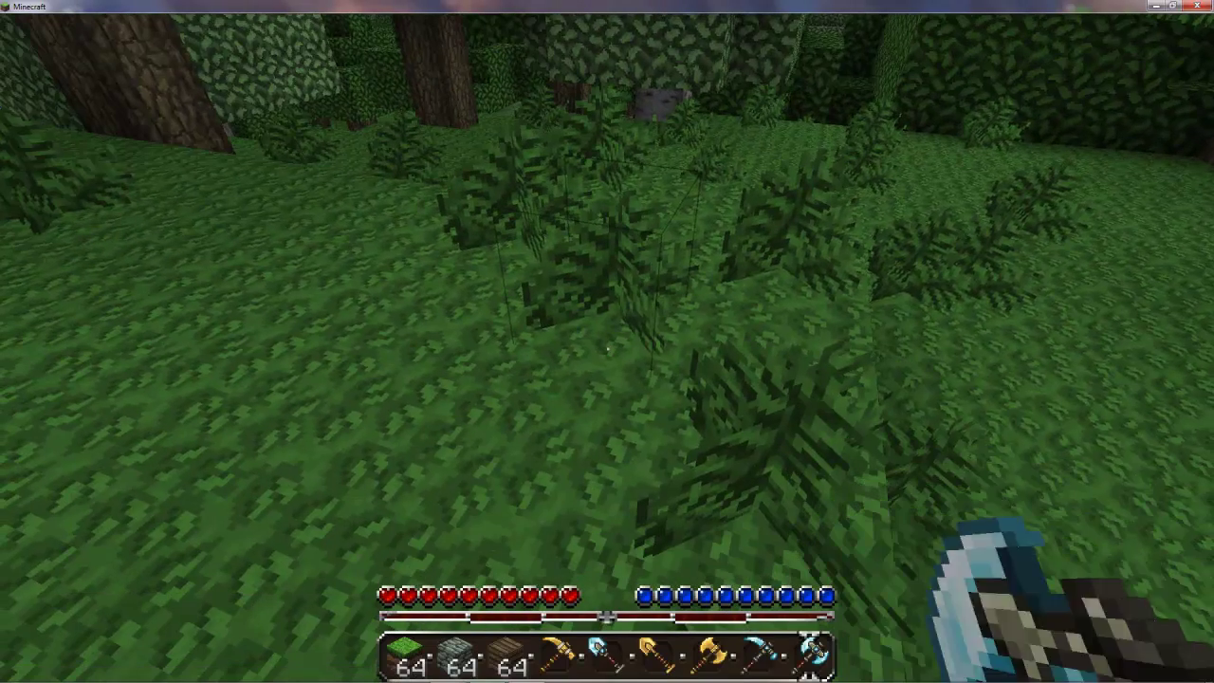
# Place four grass blocks on the ground and break one block next to the resulting column
pyautogui.scroll(-1, 607, 342)
pyautogui.rightClick(607, 348)
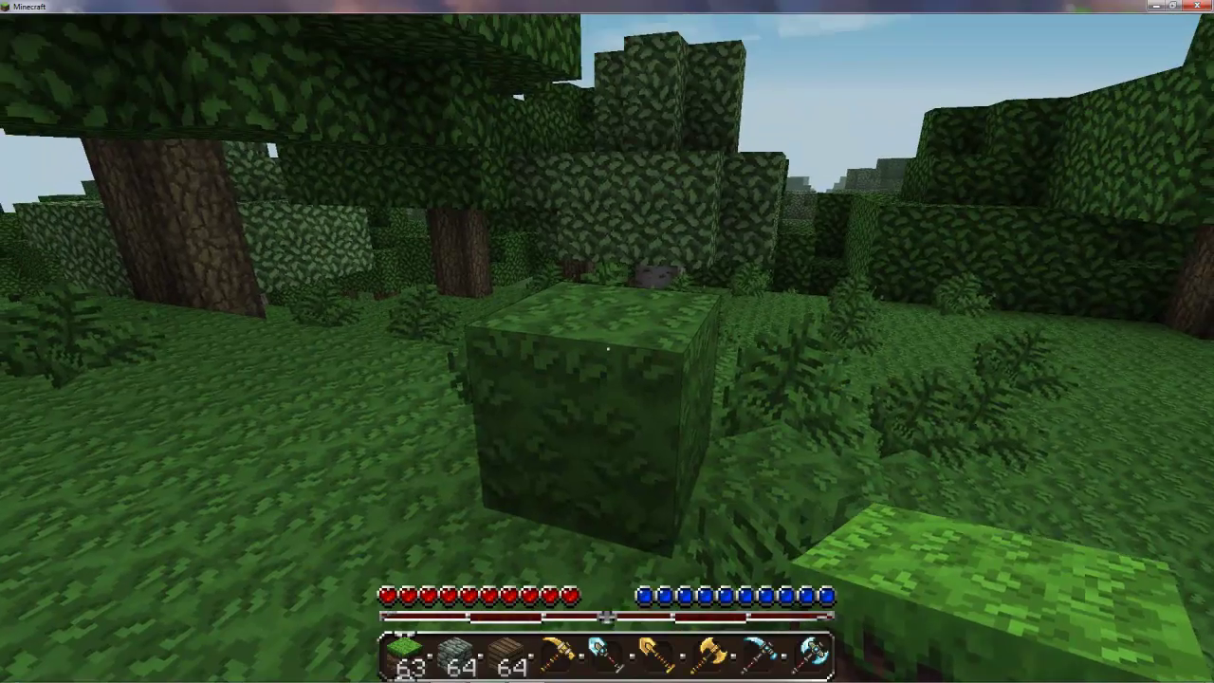
pyautogui.rightClick(607, 348)
pyautogui.rightClick(607, 348)
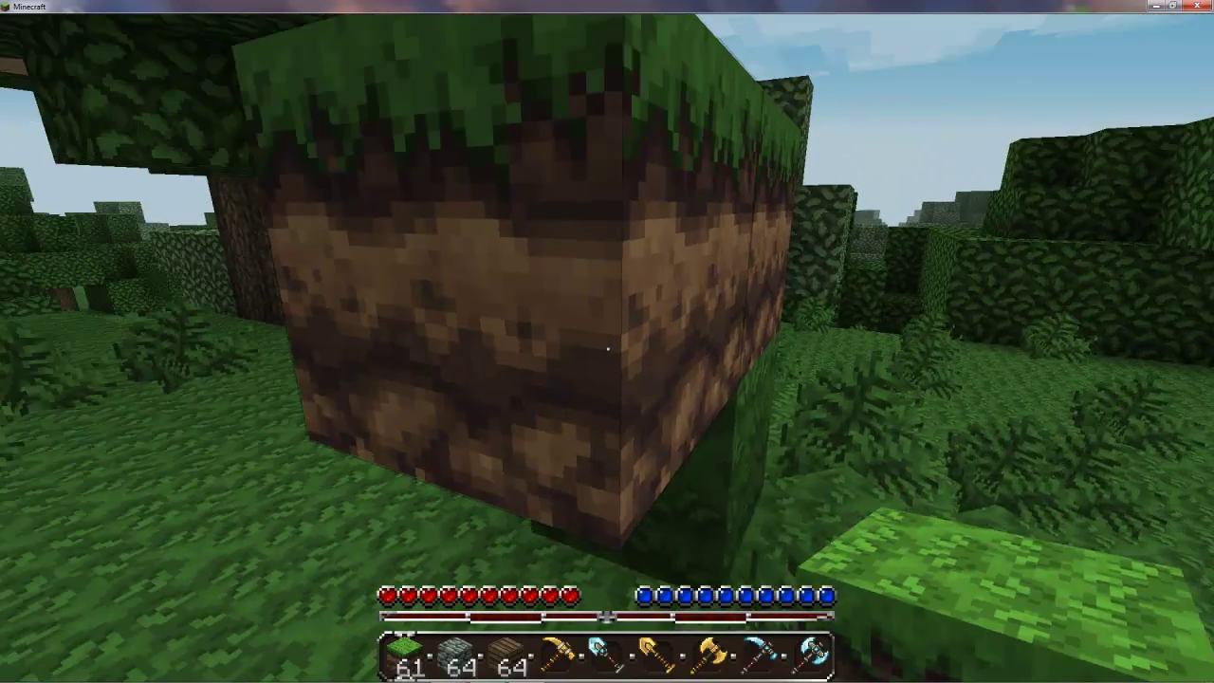
pyautogui.moveTo(607, 348); pyautogui.dragTo(607, 348)
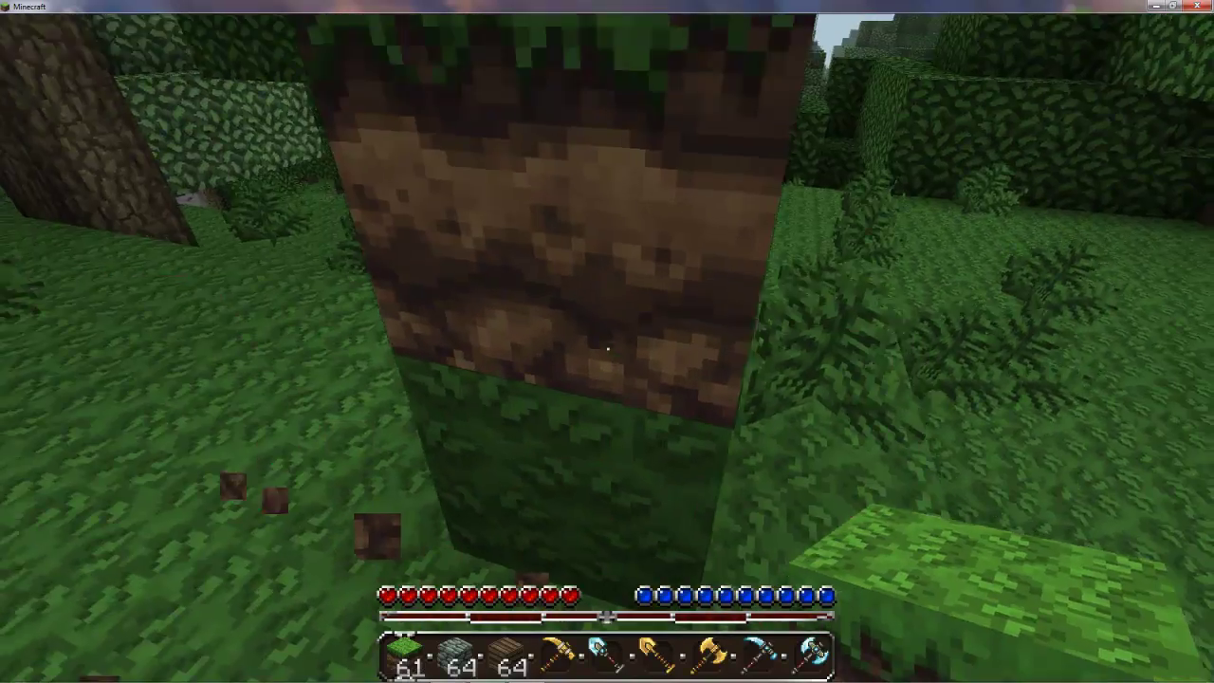
pyautogui.rightClick(607, 348)
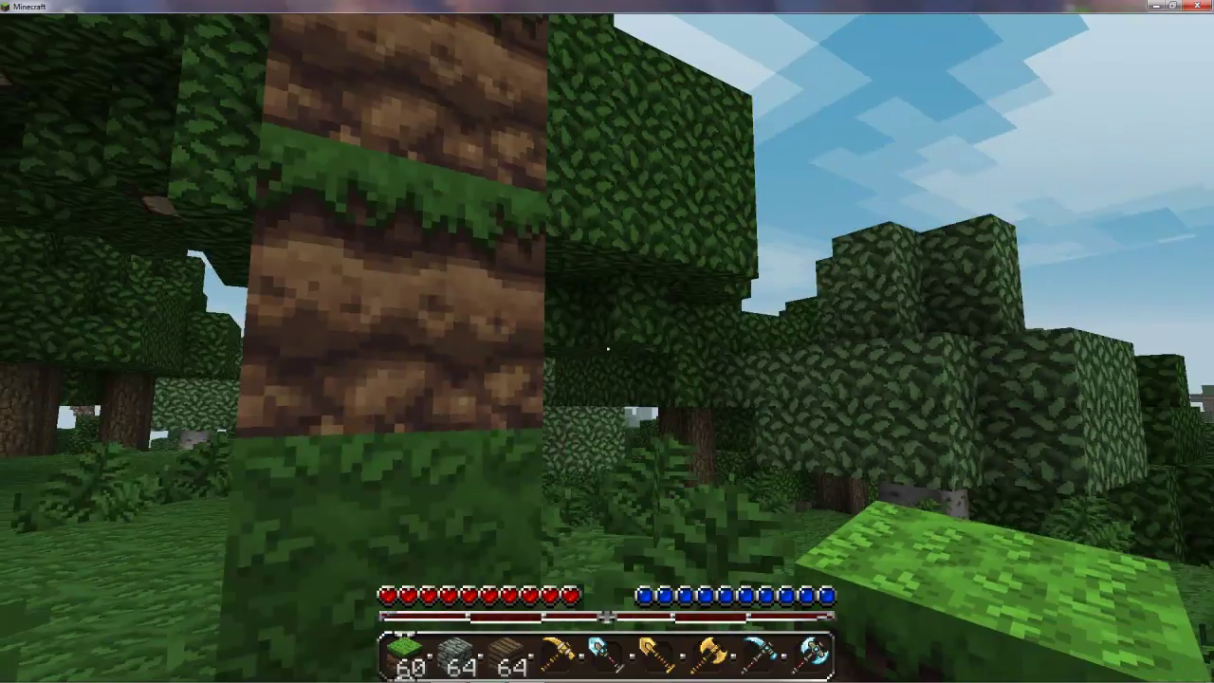
# Stack three cobblestone blocks into a column beside the grass blocks
pyautogui.press('2')
pyautogui.rightClick(607, 348)
pyautogui.rightClick(606, 348)
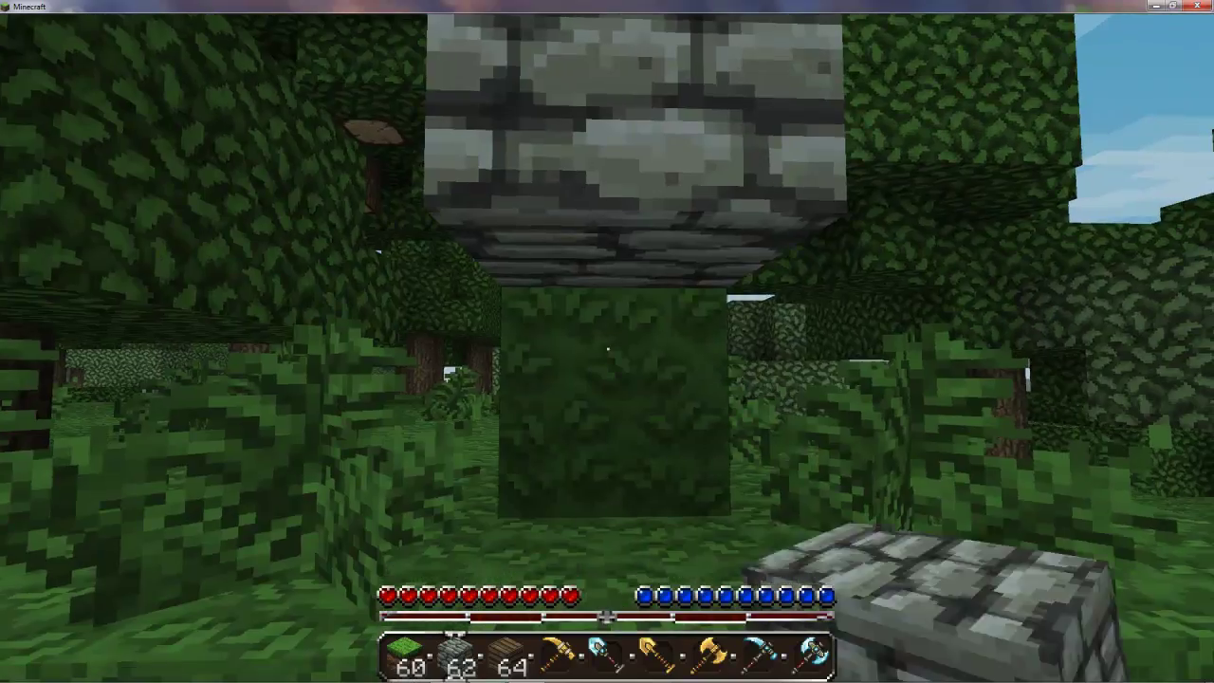
pyautogui.rightClick(607, 348)
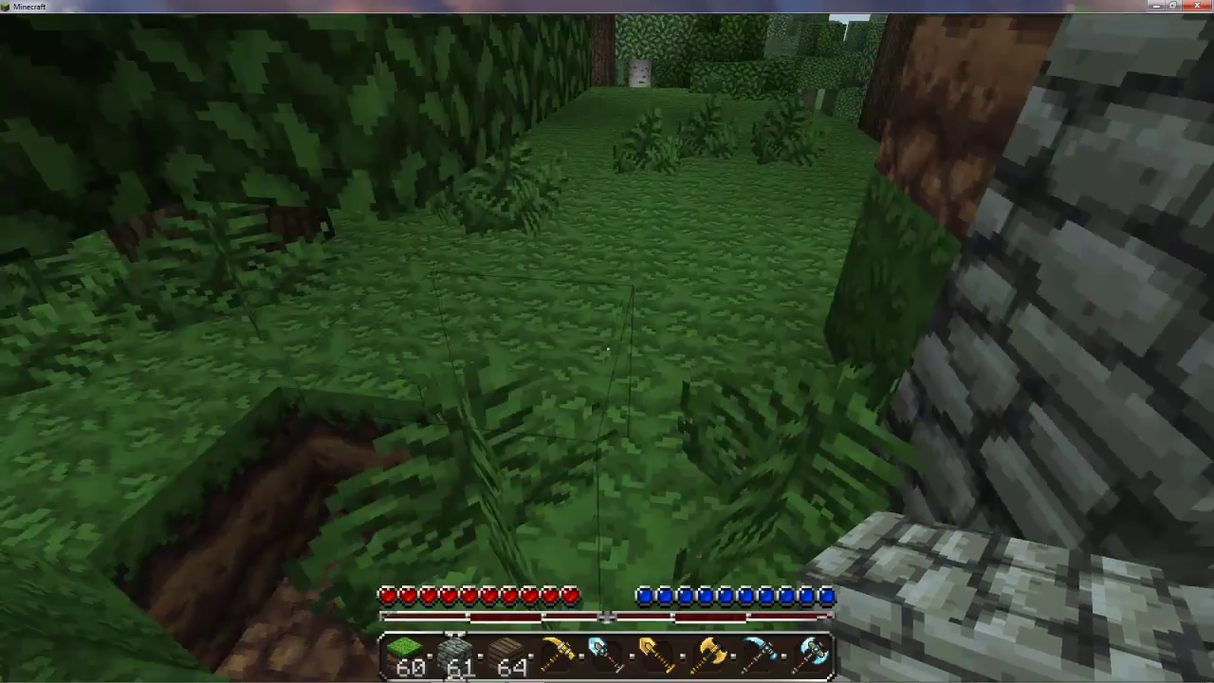
# Stack three wooden plank blocks on the other side of the grass block column
pyautogui.press('4')
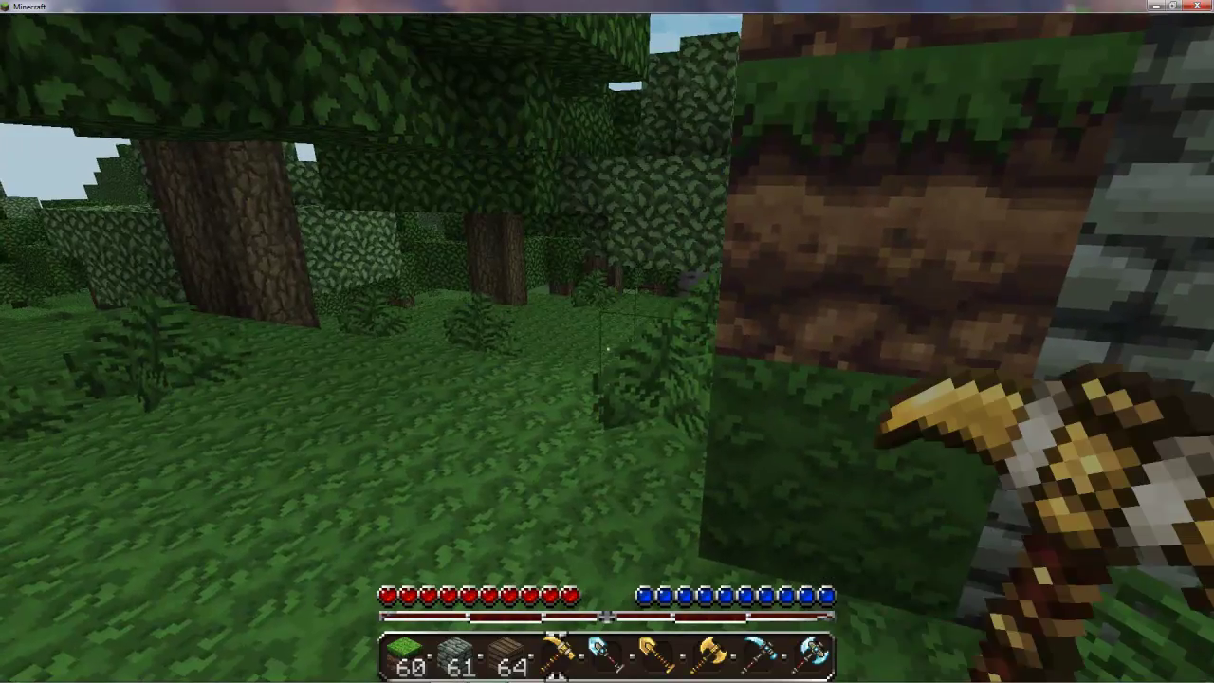
pyautogui.press('3')
pyautogui.rightClick(607, 348)
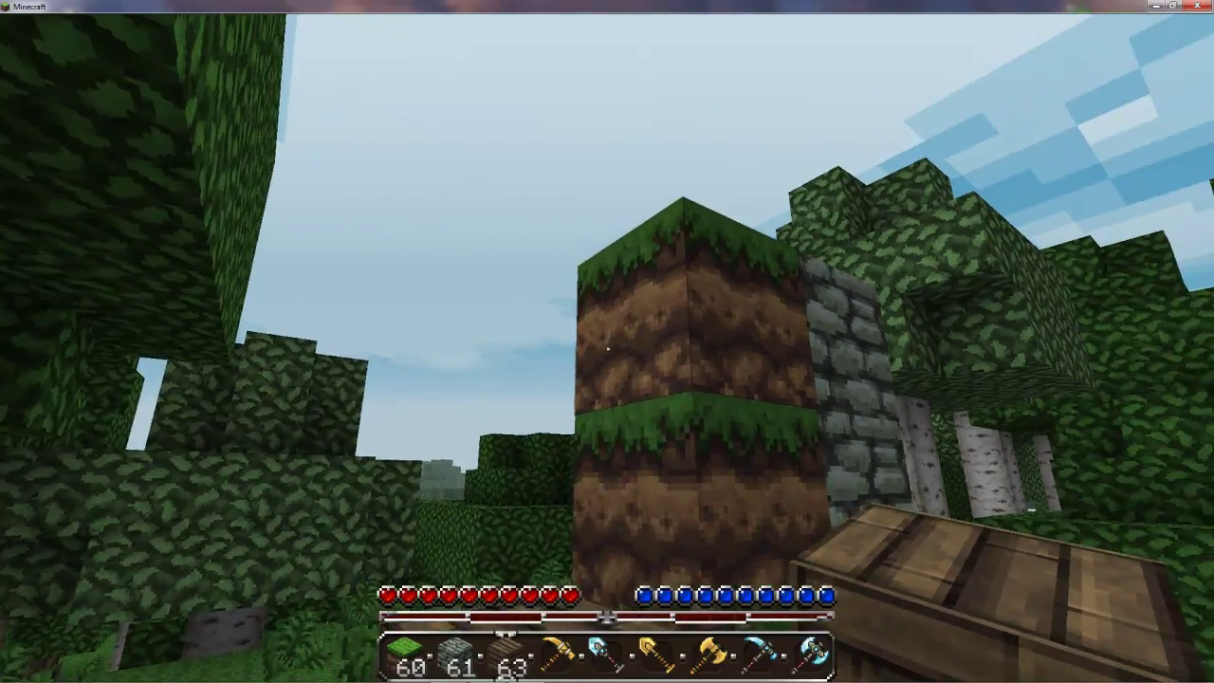
pyautogui.rightClick(607, 348)
pyautogui.rightClick(607, 348)
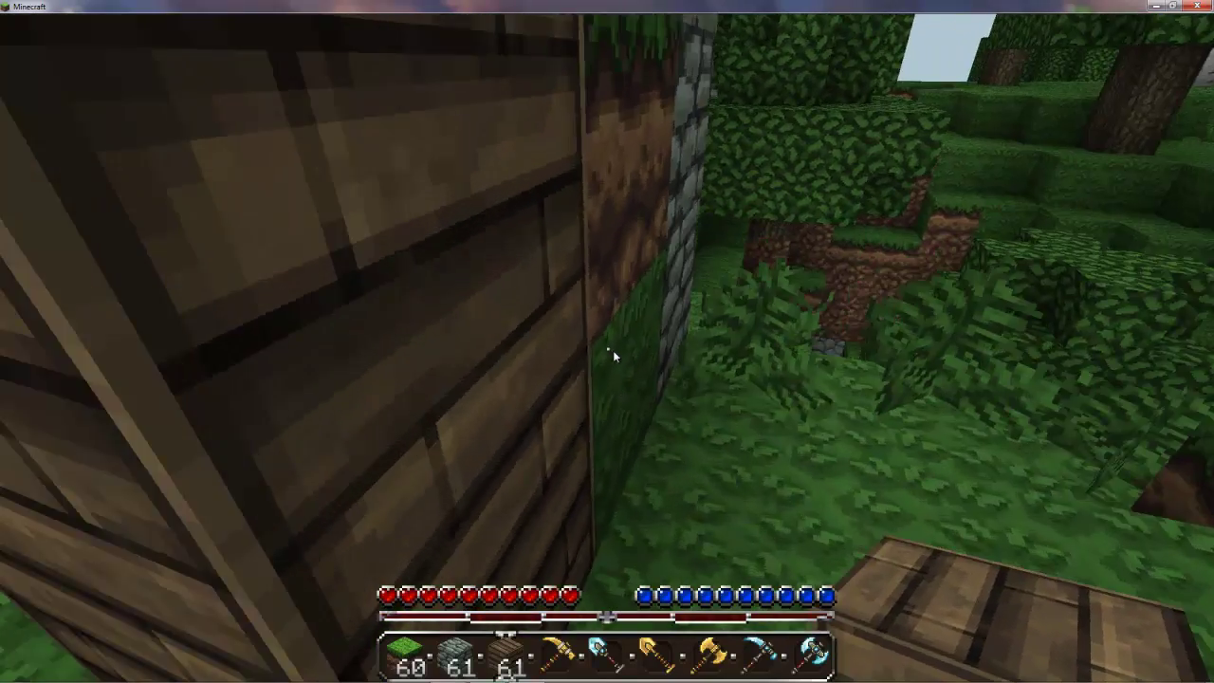
# Check the inventory contents and the game's video settings, and return to the world
pyautogui.press('e')
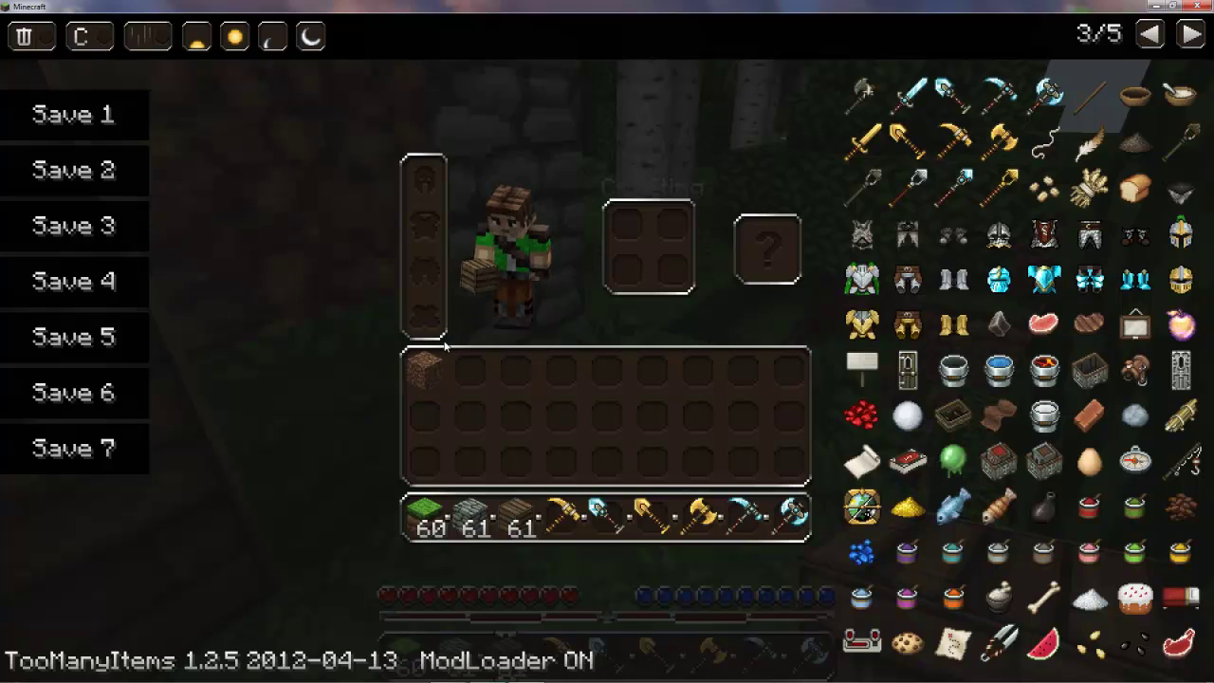
pyautogui.press('Escape')
pyautogui.press('Escape')
pyautogui.click(621, 426)
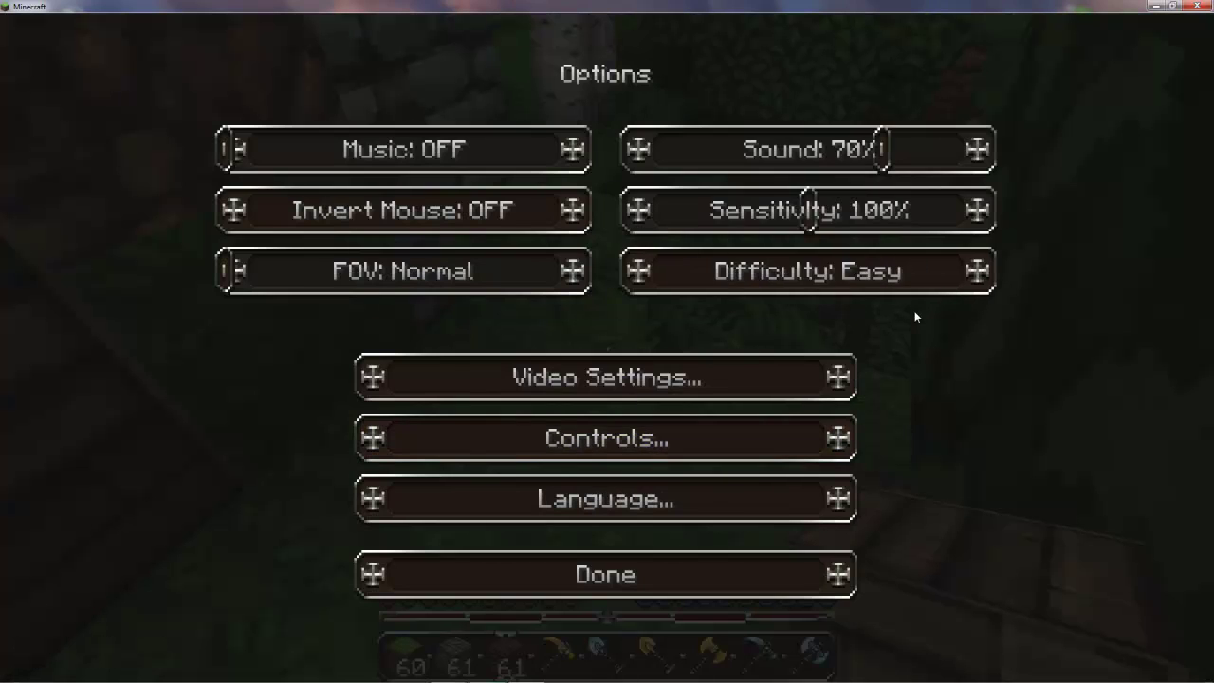
pyautogui.click(748, 390)
pyautogui.click(614, 576)
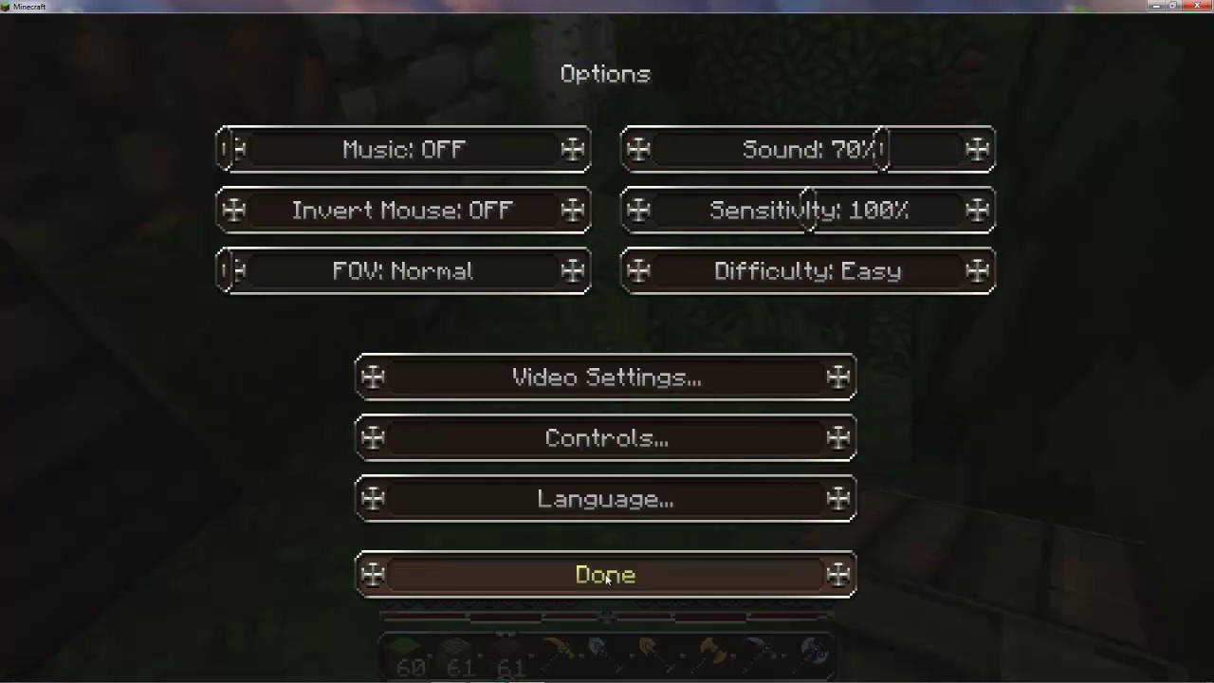
pyautogui.click(600, 580)
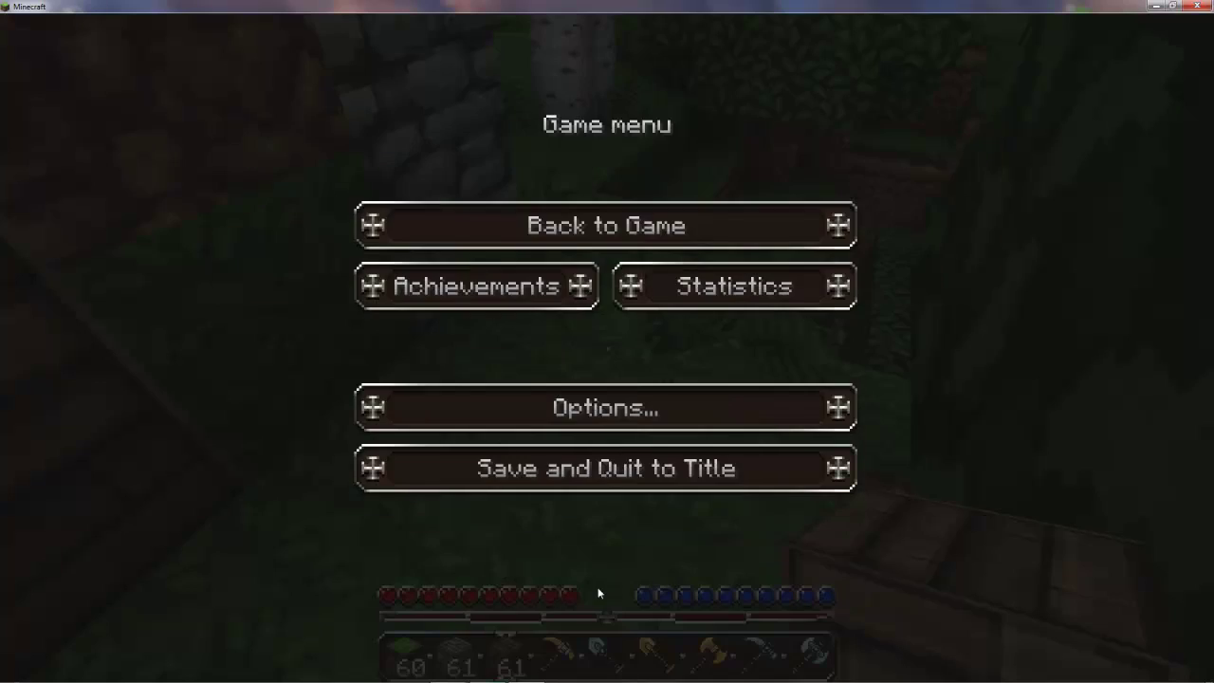
pyautogui.click(543, 220)
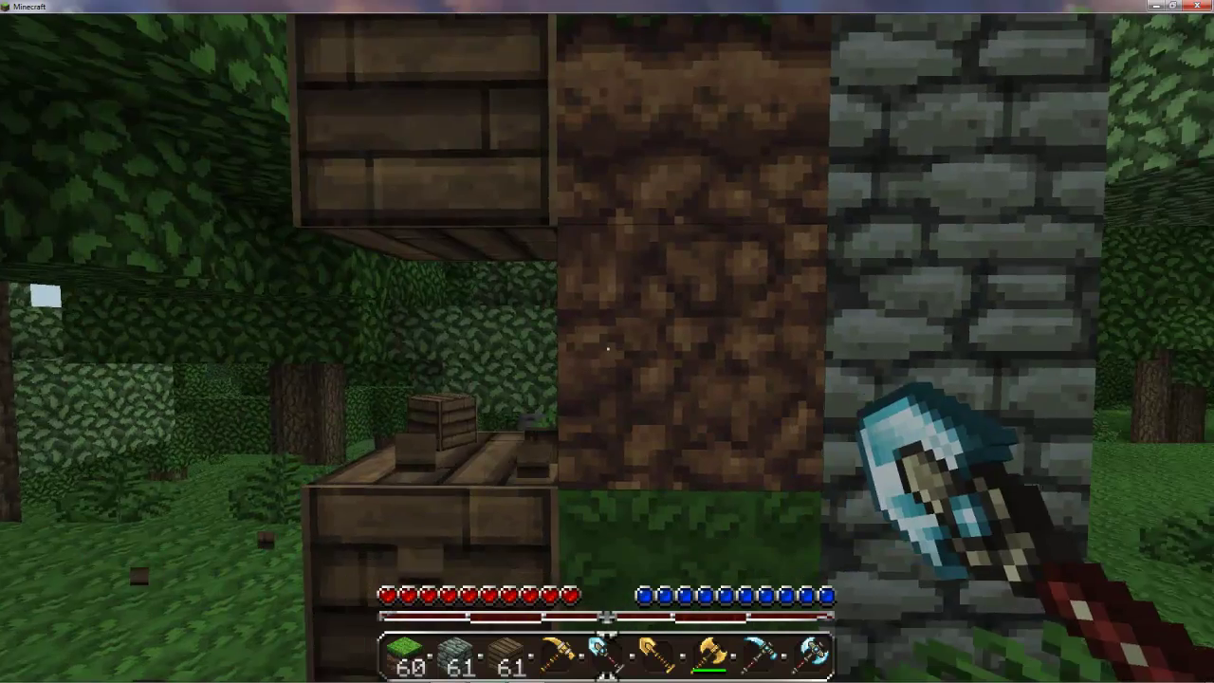
# Dig away the grass and dirt blocks between the planks and the cobblestone with the golden and diamond shovels
pyautogui.click(607, 349)
pyautogui.click(607, 349)
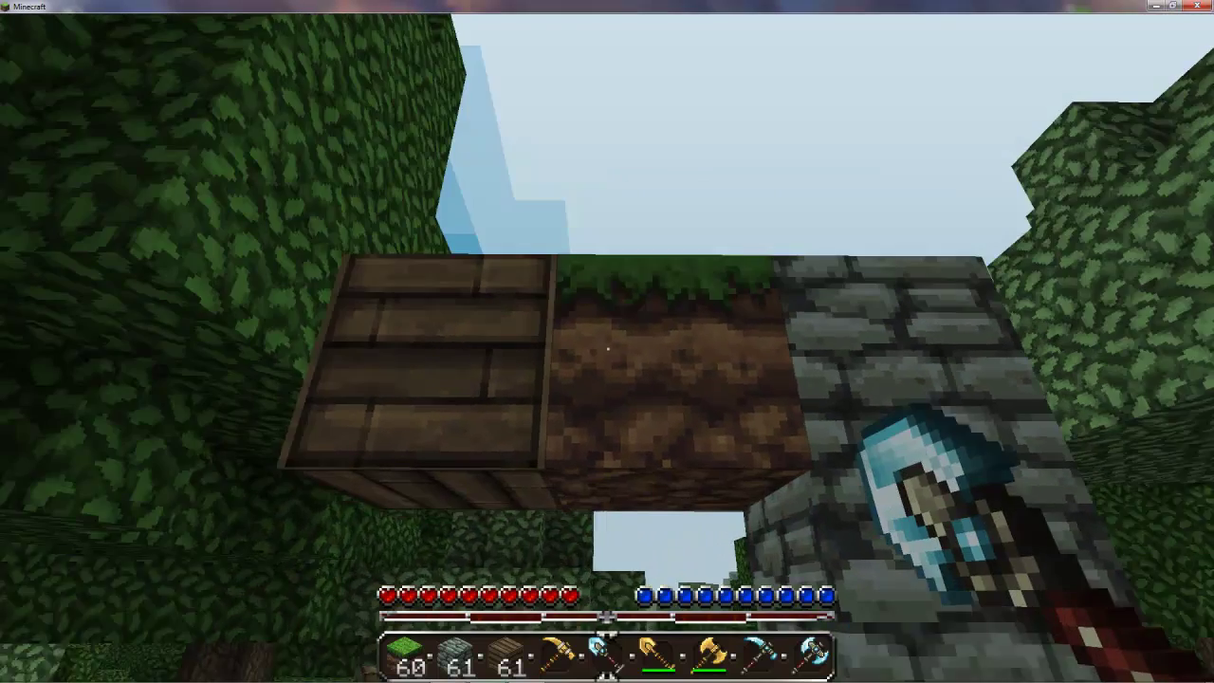
pyautogui.click(607, 349)
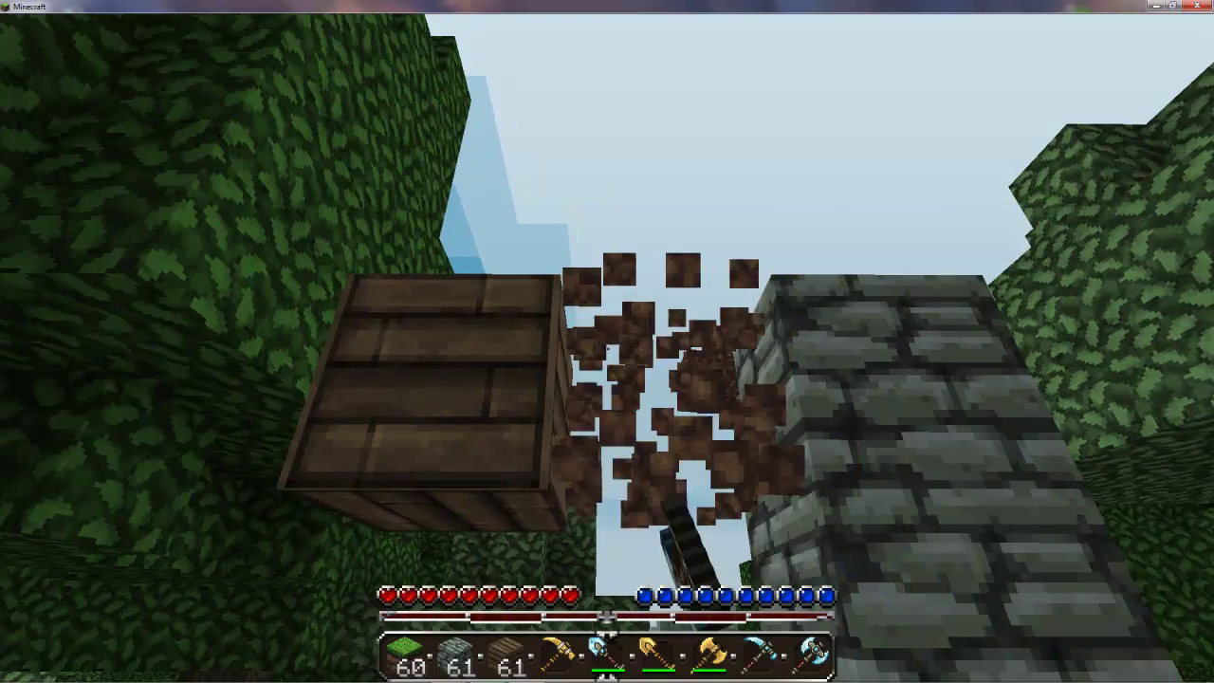
pyautogui.click(607, 349)
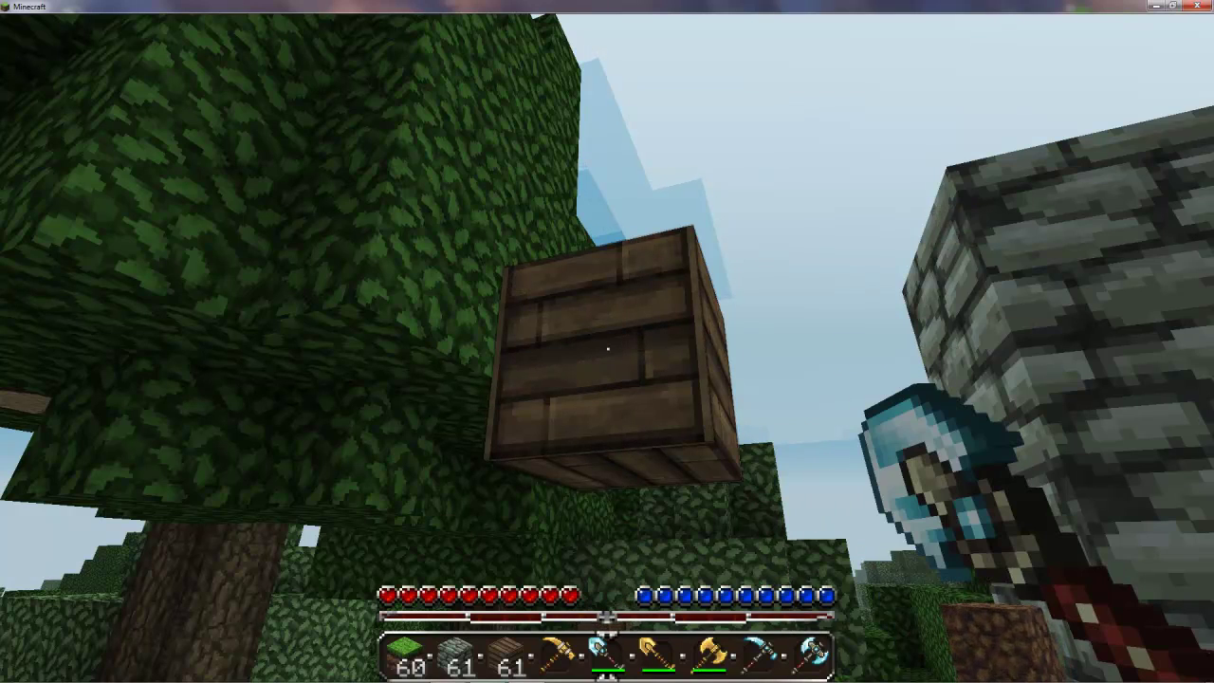
# Break the cobblestone column with the golden pickaxe and walk over the dropped blocks to collect them
pyautogui.press('5')
pyautogui.press('4')
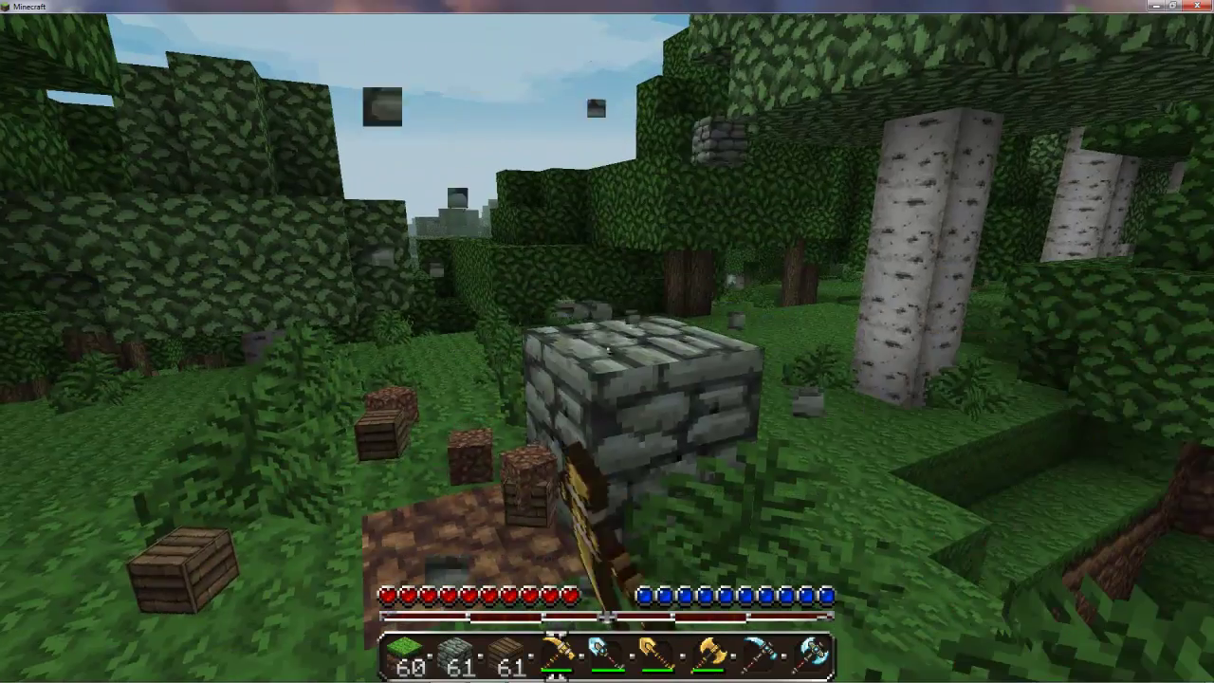
pyautogui.click(607, 349)
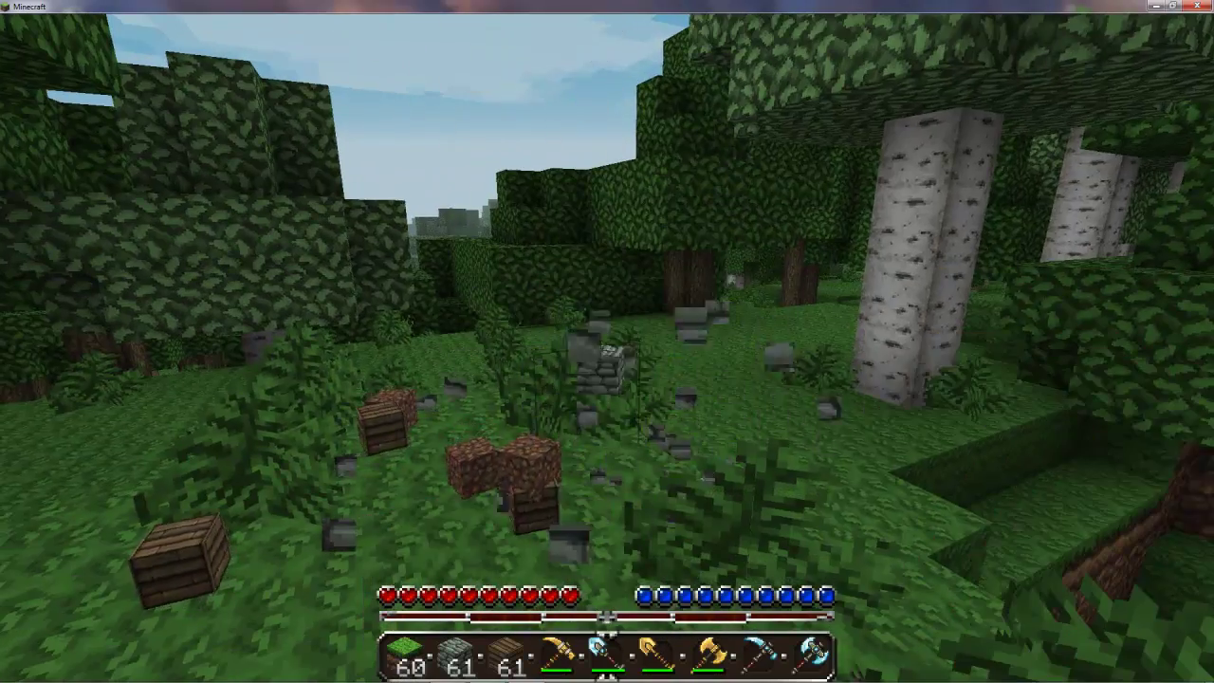
pyautogui.press('5')
pyautogui.press('w')
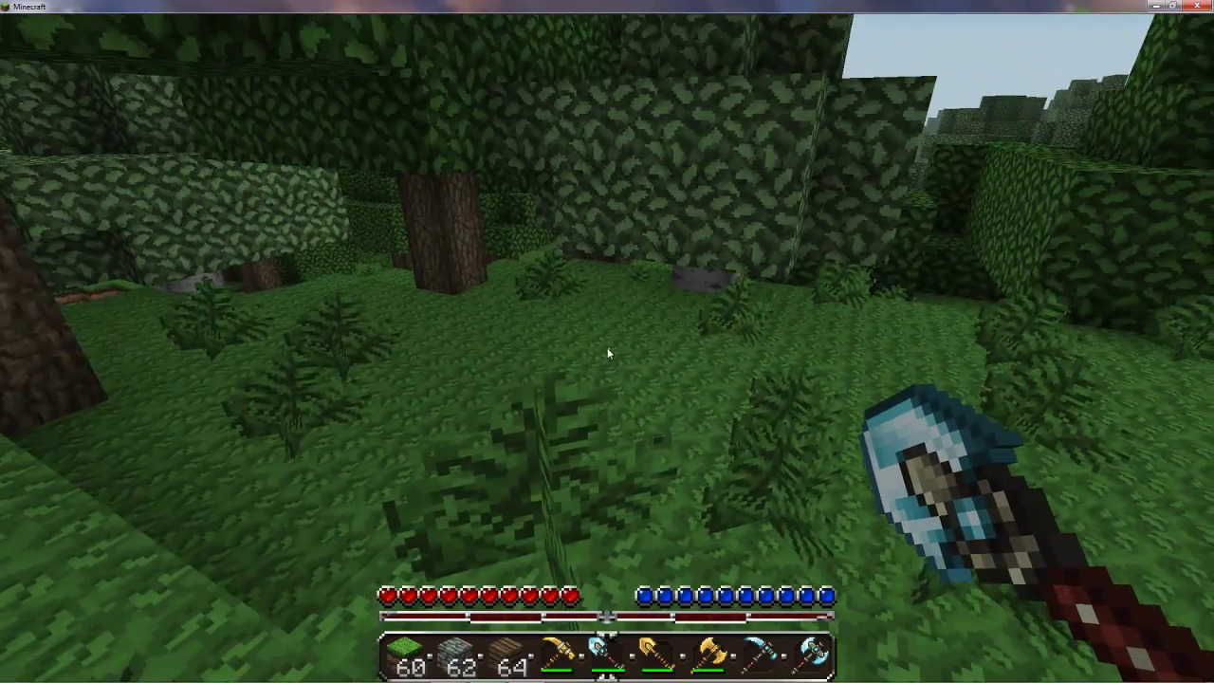
# Save and quit the current world, and open the list of singleplayer worlds
pyautogui.press('Escape')
pyautogui.click(557, 466)
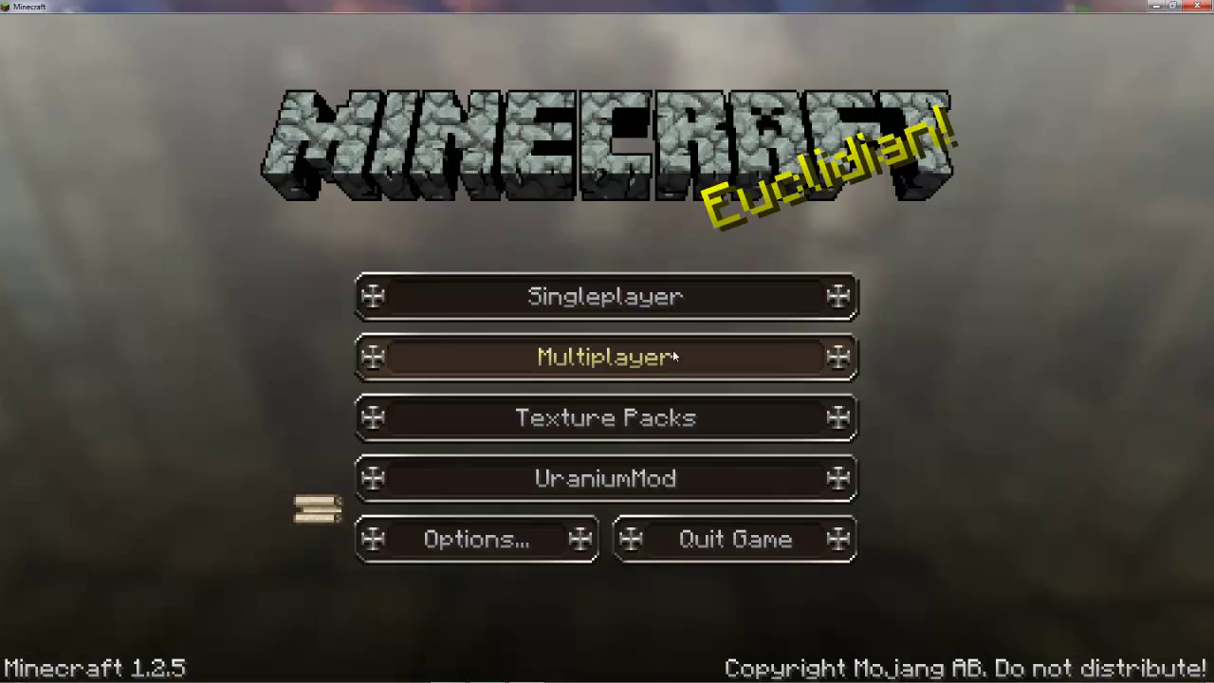
pyautogui.click(558, 301)
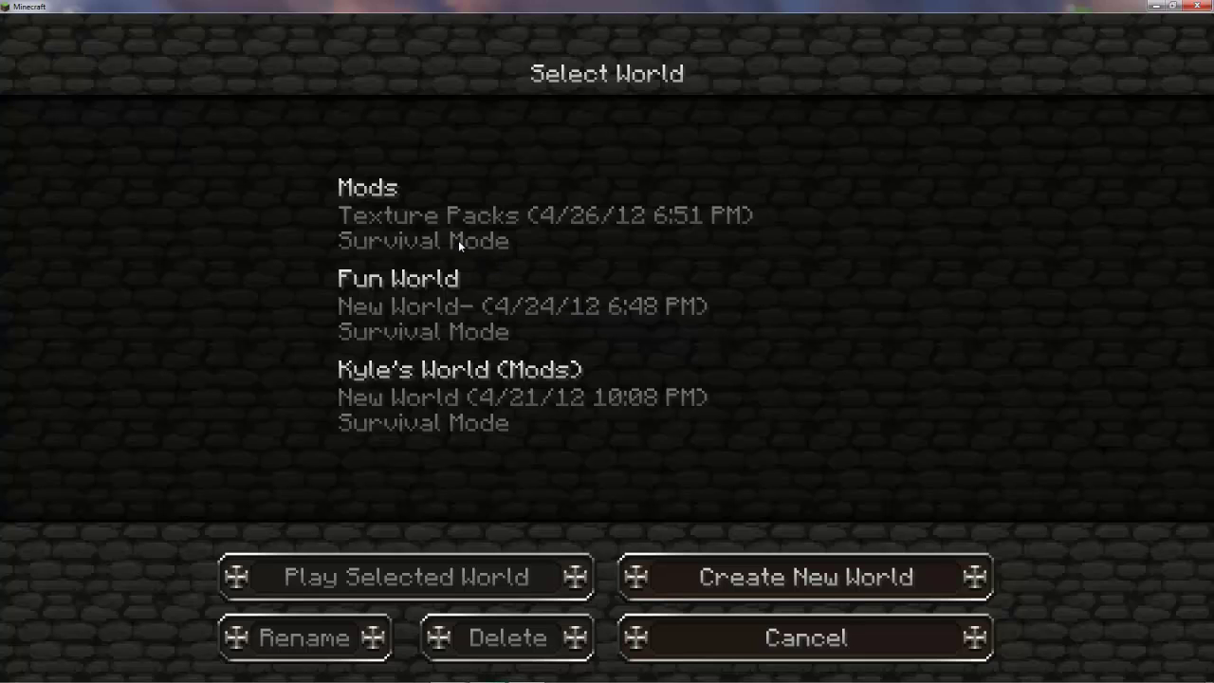
# Delete the world named Mods and return to the title screen
pyautogui.click(458, 240)
pyautogui.click(509, 638)
pyautogui.click(462, 398)
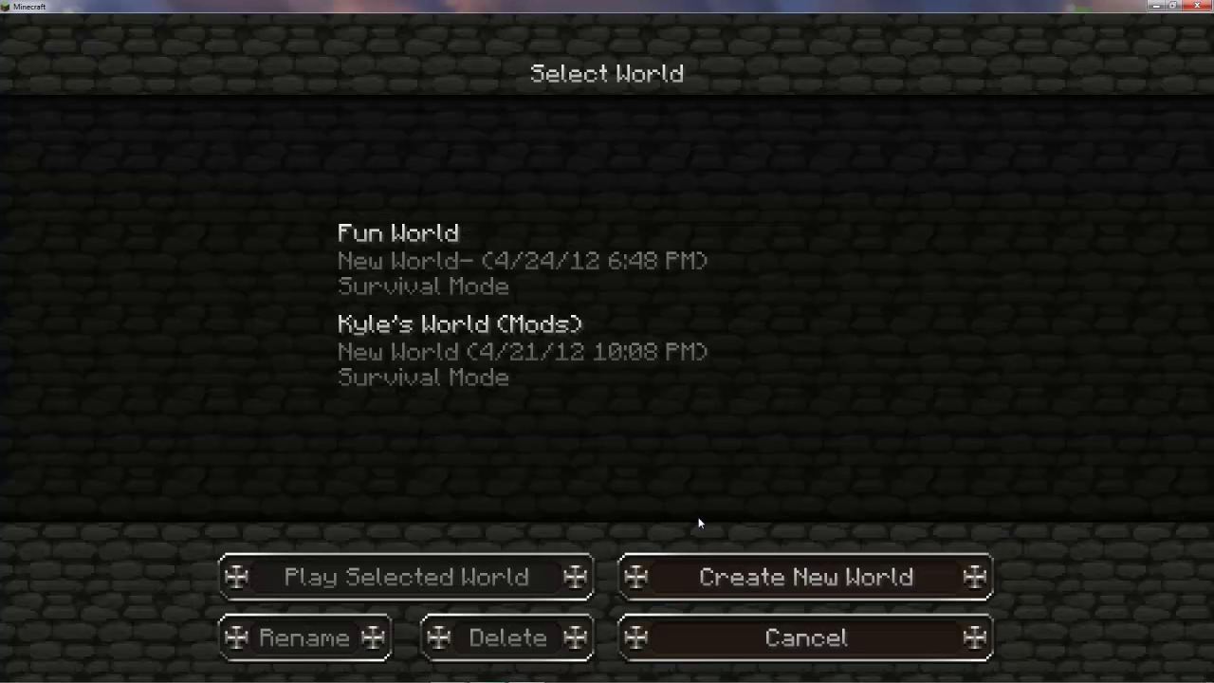
pyautogui.click(742, 630)
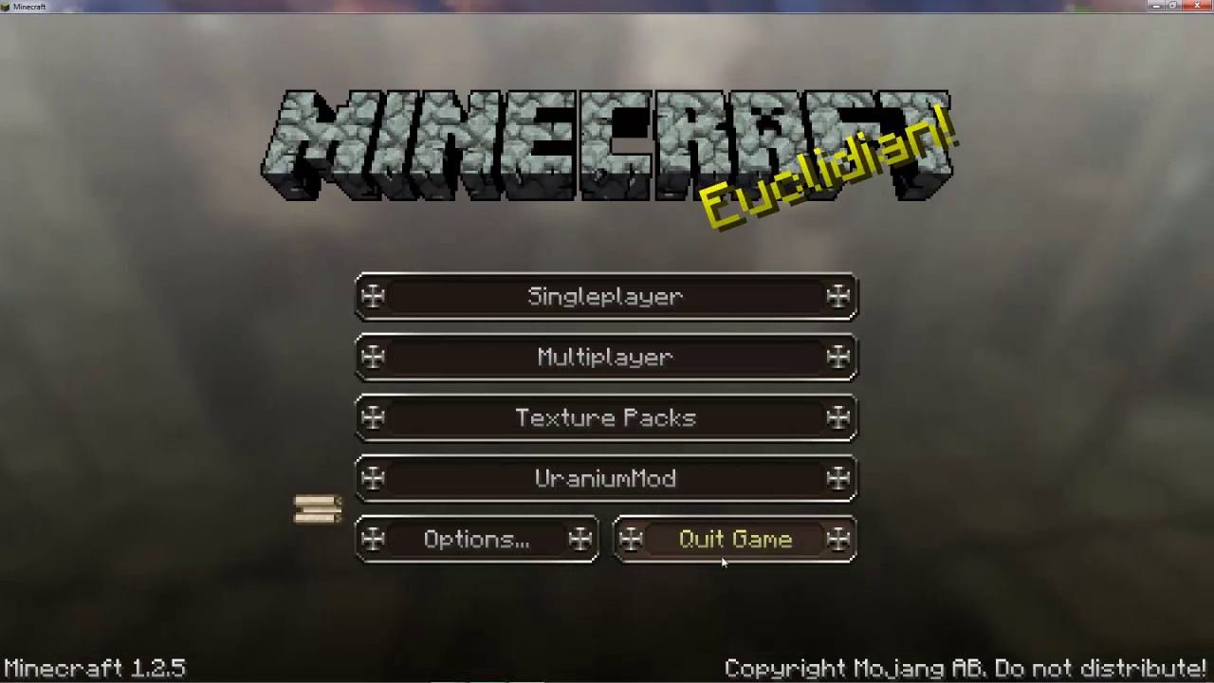